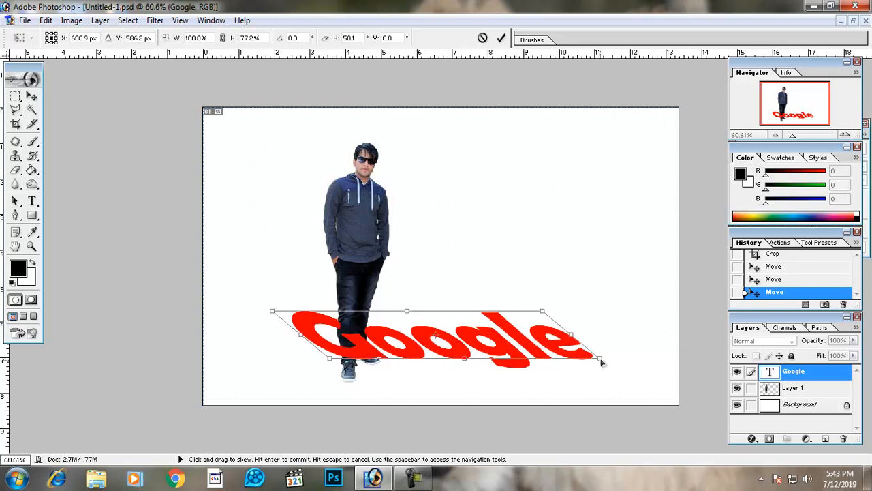
Step: Skew the Google text into a flattened, slanted shape around the man's feet and apply the transformation
drag(335, 359, 339, 376)
drag(543, 311, 520, 332)
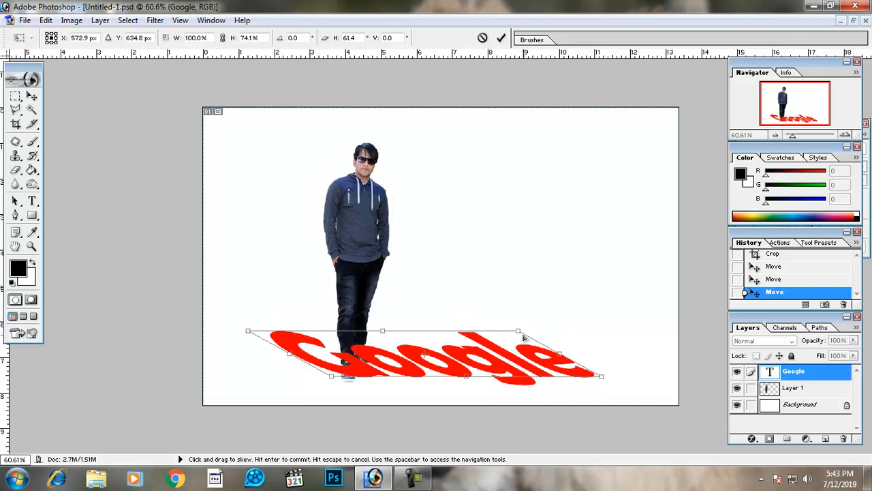
drag(603, 383, 660, 389)
drag(577, 341, 529, 342)
key(Return)
Step: Rotate the Google text about 8 degrees counterclockwise so it rises towards its last letter, and apply the transformation
drag(642, 354, 647, 327)
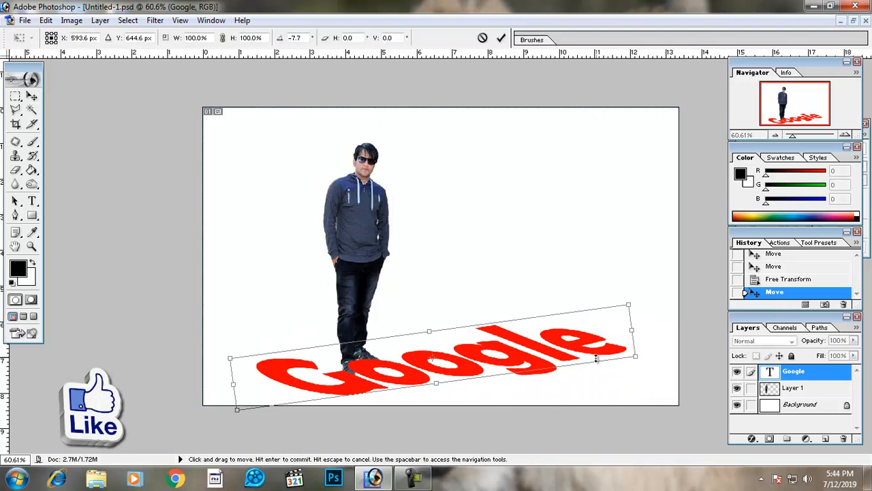
drag(637, 362, 634, 309)
key(Return)
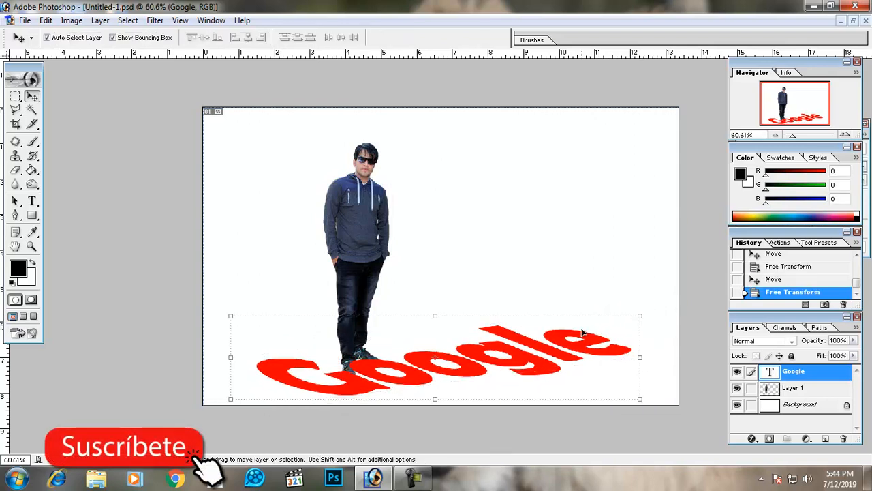
Step: Reposition the Google text, stretch it taller and adjust its upper corner, then apply the transformation
drag(592, 337, 559, 330)
drag(622, 387, 637, 394)
drag(547, 350, 582, 339)
key(Return)
drag(451, 291, 473, 266)
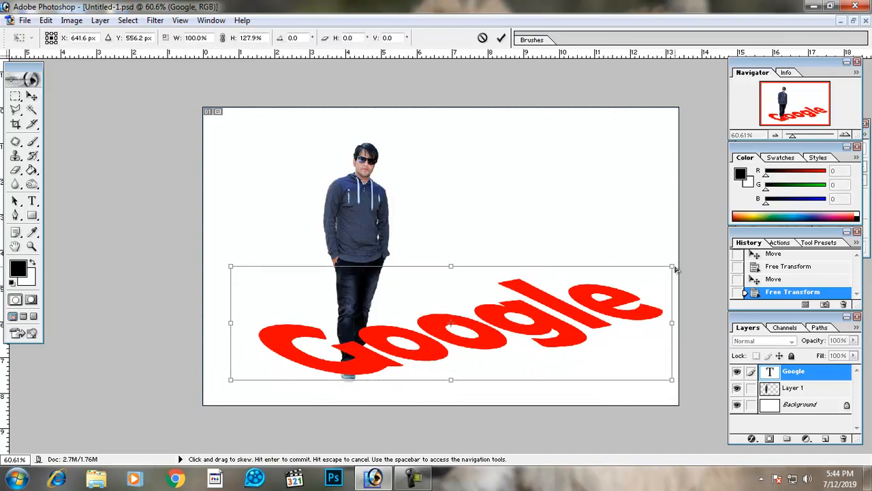
drag(672, 266, 643, 276)
key(Return)
Step: Send the Google text behind the man and shift both layers so his shoes stand on the first letters
drag(548, 341, 536, 346)
key(ctrl+bracketleft)
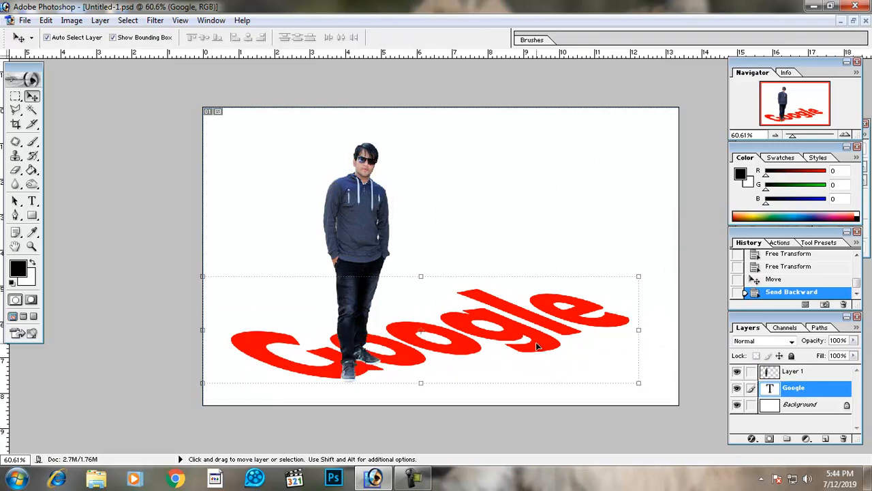
drag(511, 334, 522, 340)
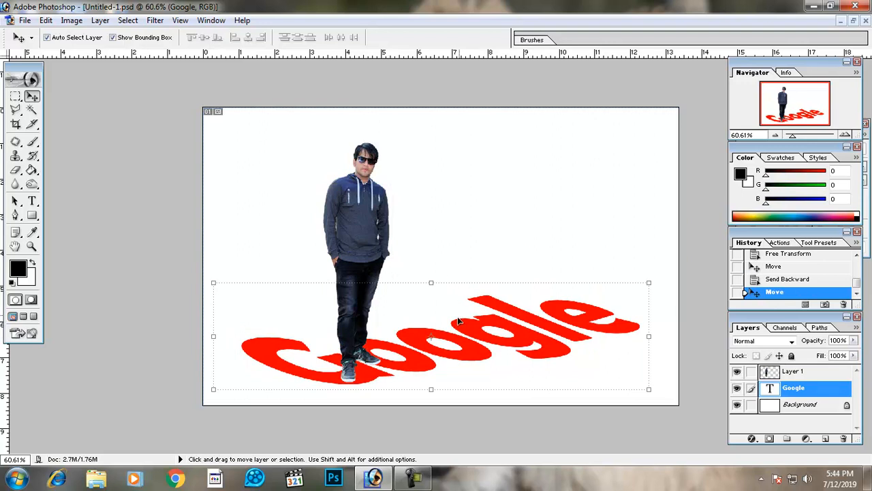
click(388, 259)
drag(365, 244, 365, 239)
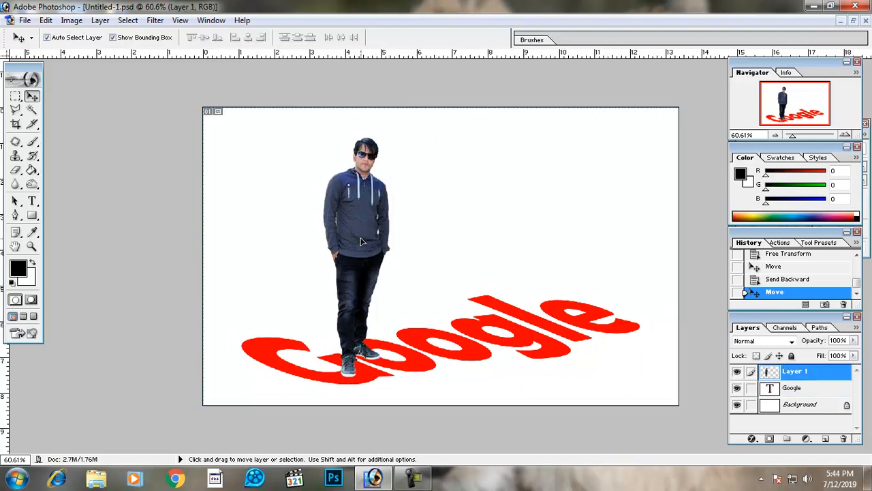
Step: Add a drop shadow with 2% spread to the man's layer
click(524, 335)
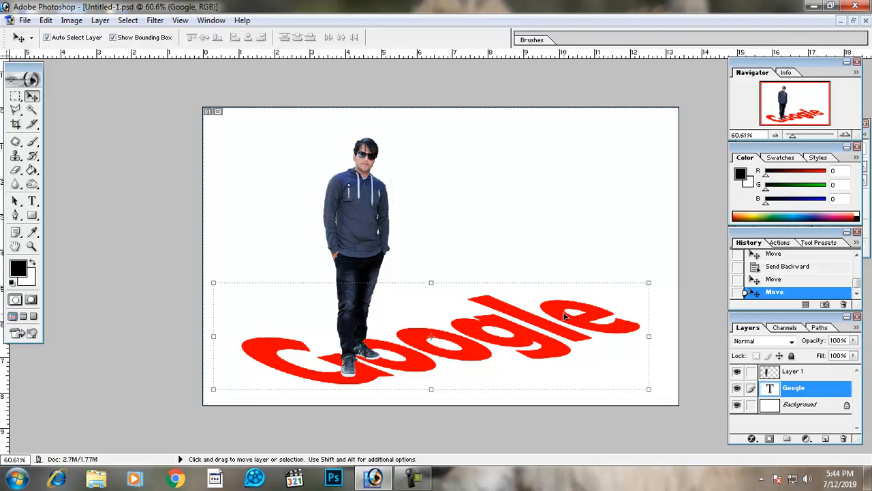
click(373, 227)
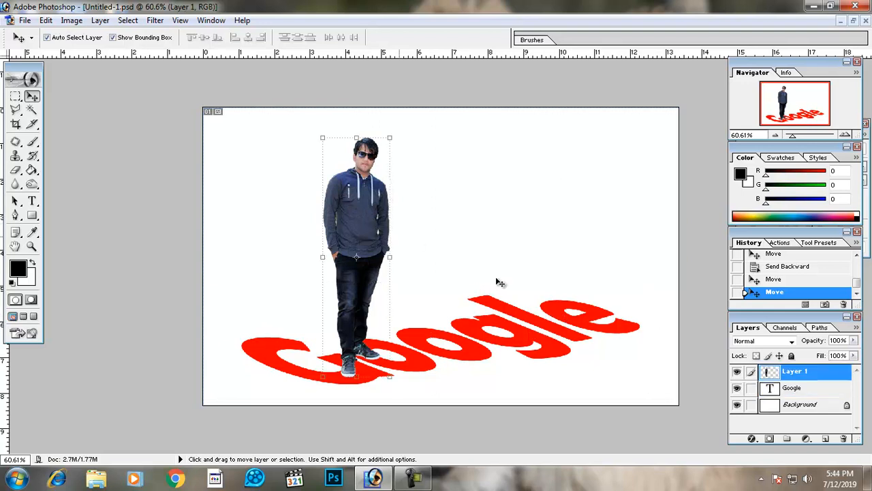
double_click(829, 378)
drag(463, 235, 458, 118)
click(426, 169)
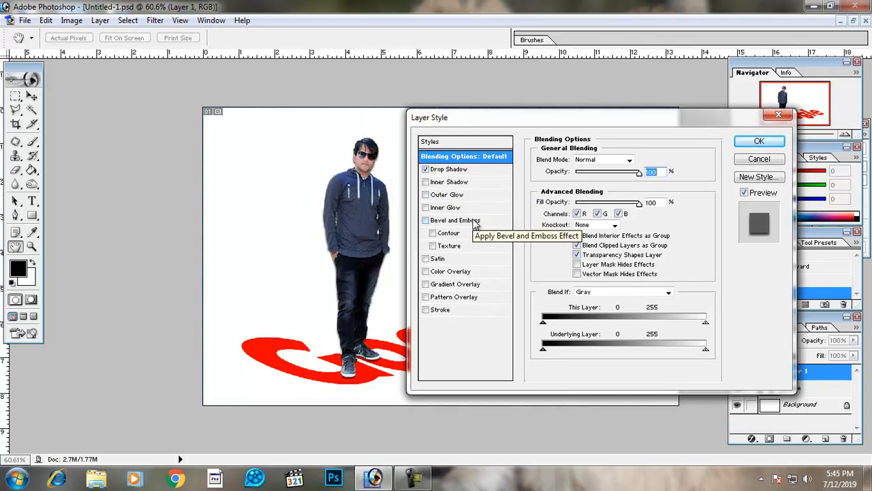
click(451, 171)
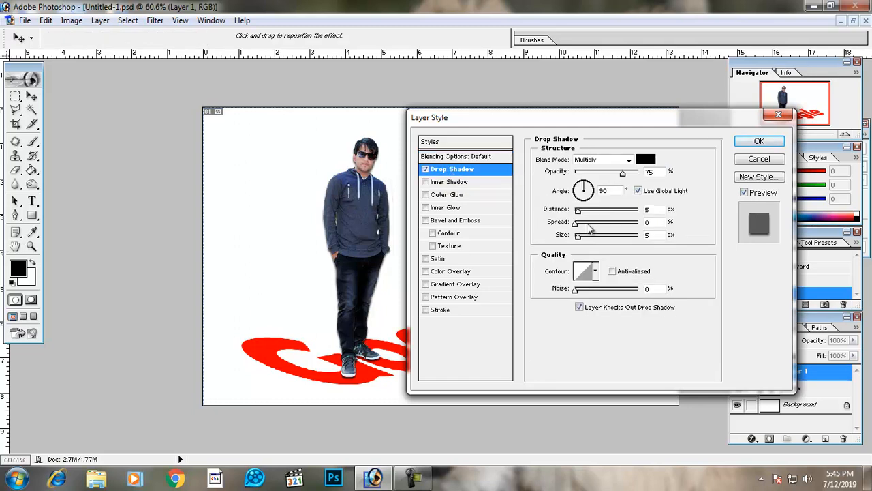
drag(593, 224, 571, 225)
key(Return)
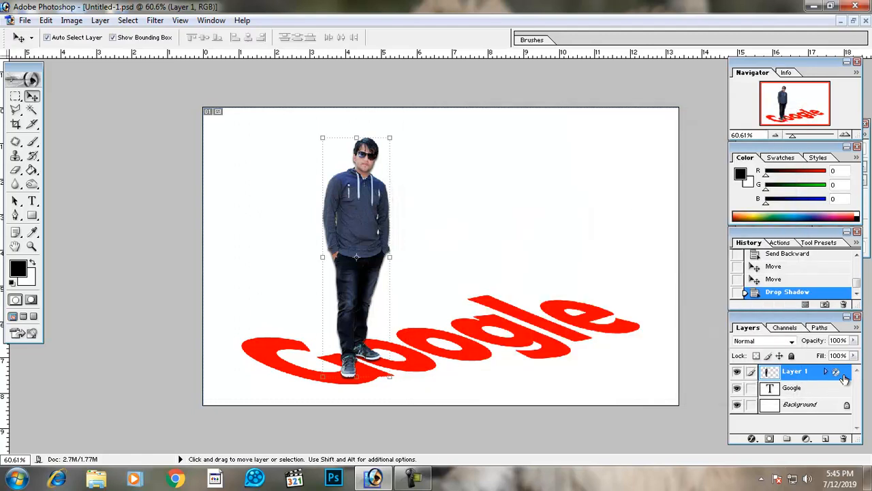
Step: Set the opacity of the man's drop shadow to 33%
double_click(842, 375)
click(451, 169)
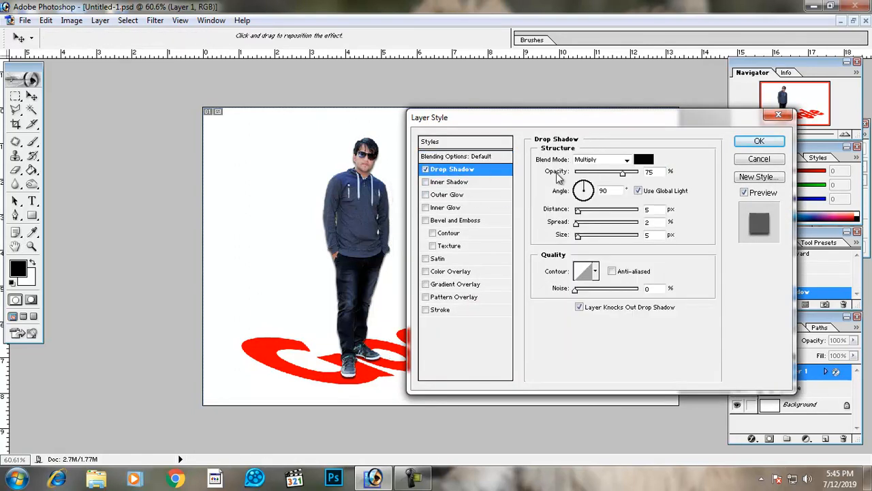
double_click(648, 171)
text(33)
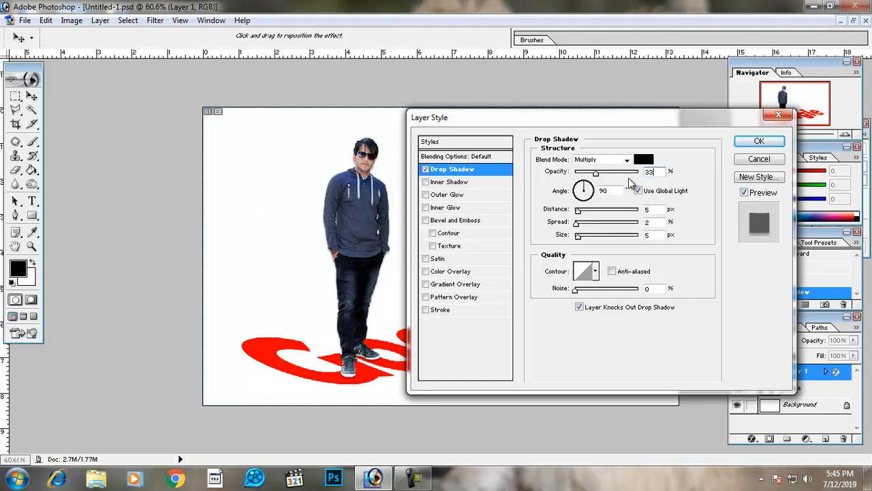
key(Return)
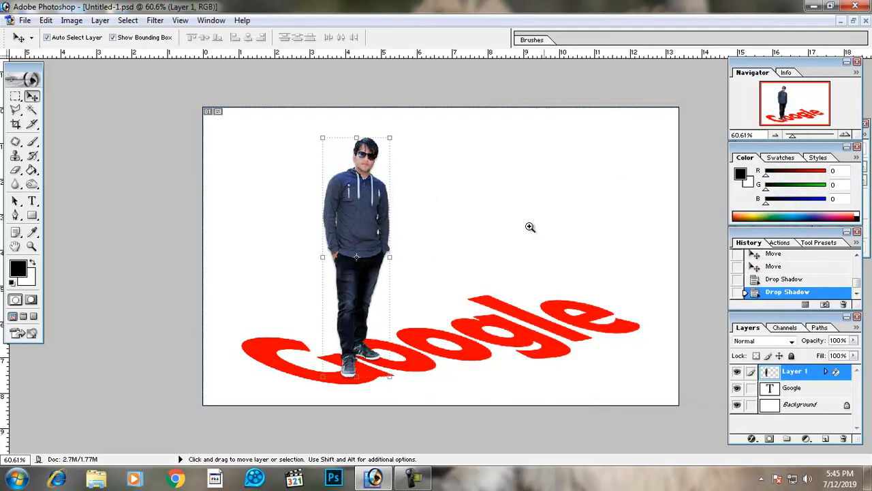
Step: Check the shadow around the shoes up close, and set the drop shadow's opacity to 70%
ctrl+click(353, 340)
ctrl+click(353, 340)
ctrl+click(352, 341)
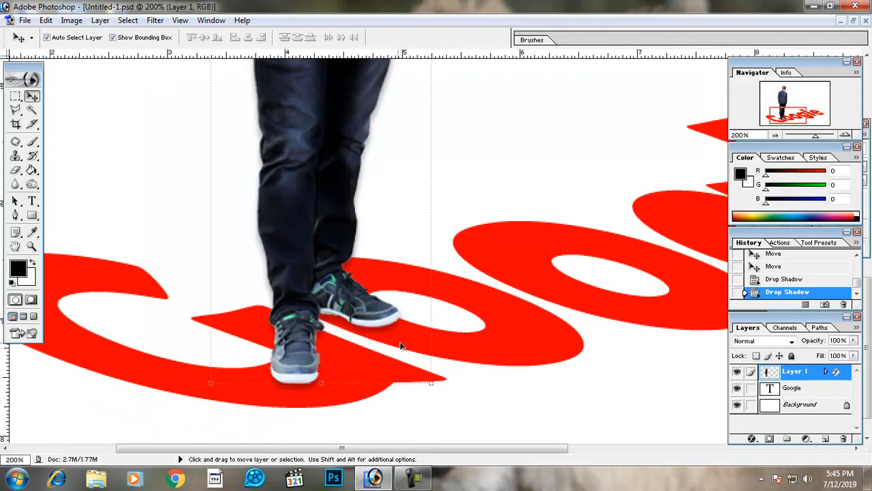
alt+click(408, 295)
alt+click(408, 294)
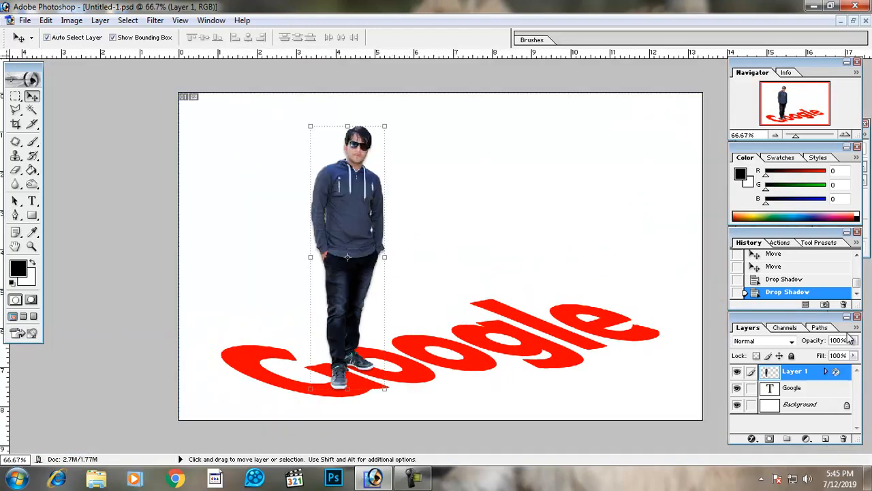
double_click(843, 376)
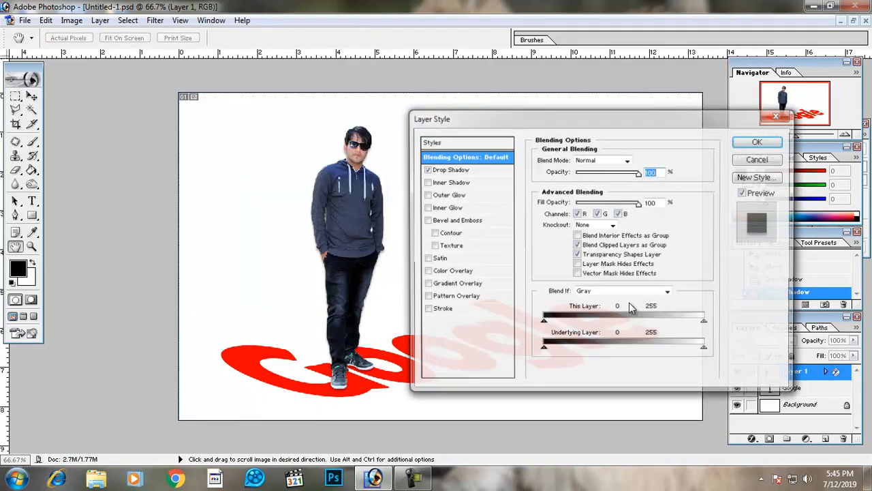
click(462, 171)
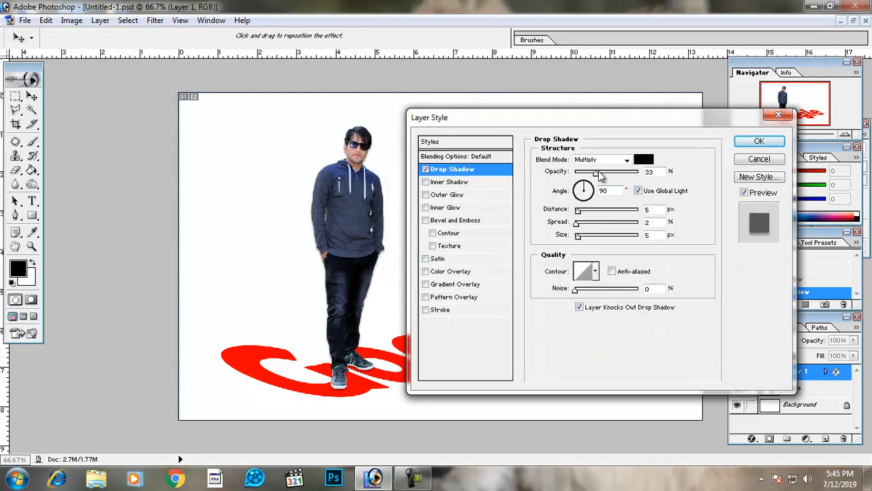
mouse_move(605, 179)
mouse_down()
mouse_move(634, 178)
mouse_move(599, 175)
mouse_move(619, 176)
mouse_up()
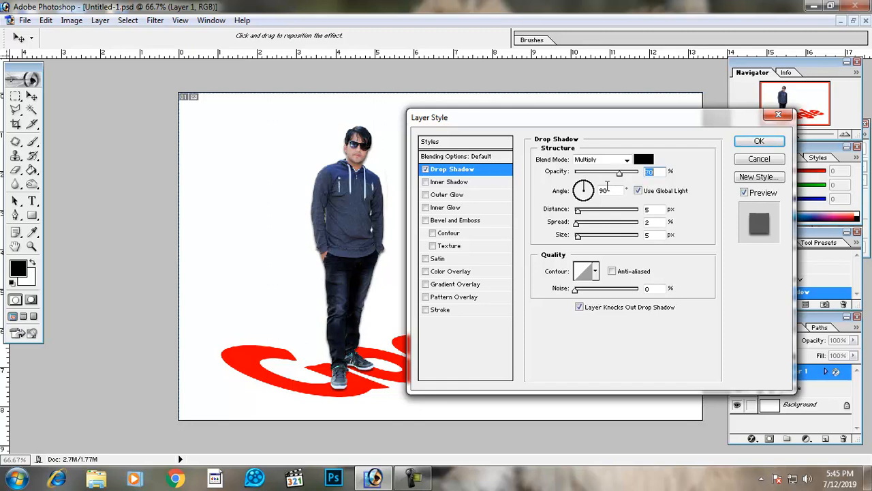
Step: Try different lighting angles for the man's drop shadow, including 33, -90 and -169 degrees
double_click(606, 191)
text(33)
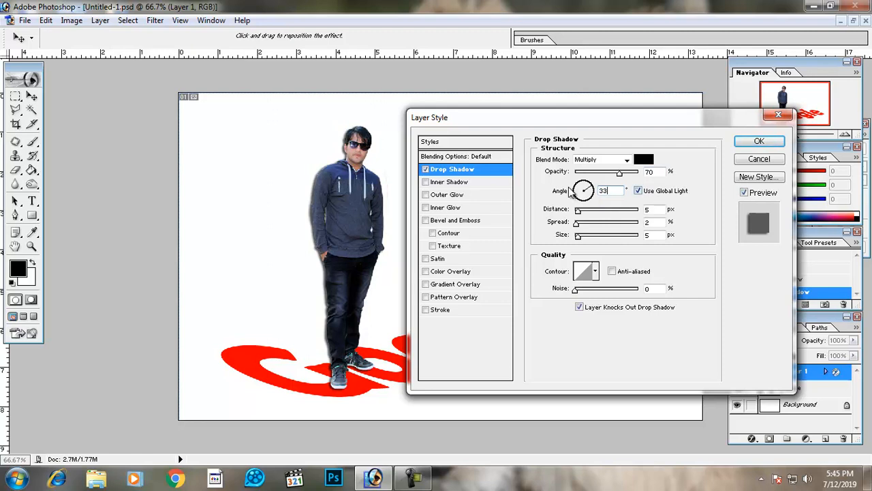
click(586, 190)
drag(586, 190, 584, 199)
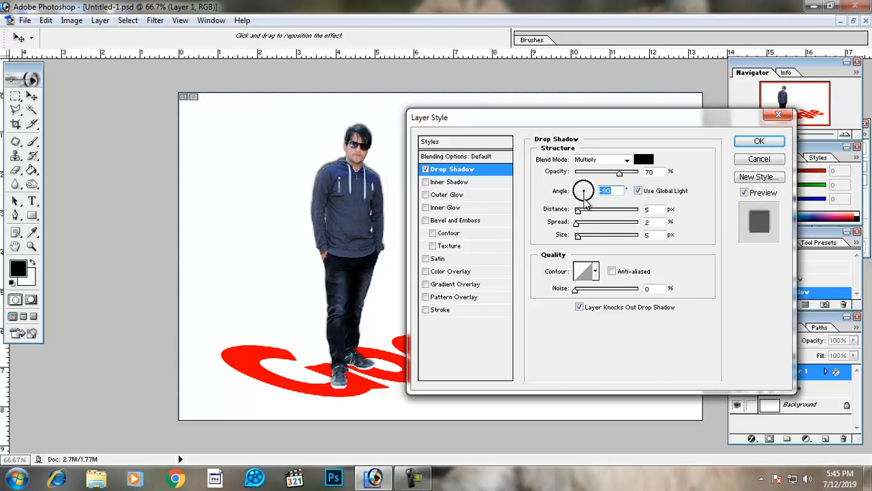
click(584, 188)
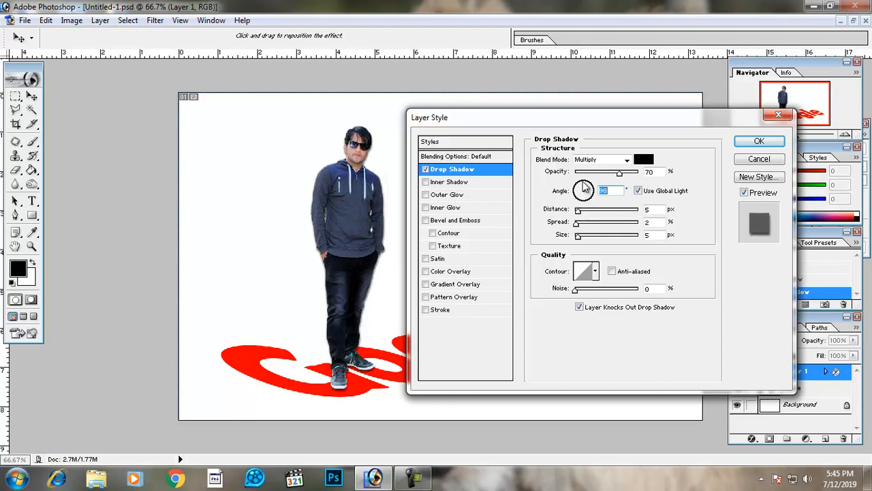
click(579, 193)
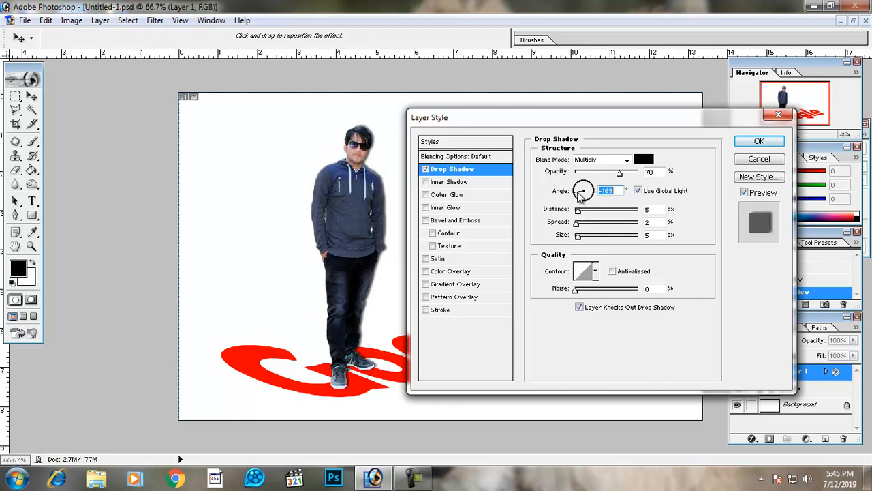
mouse_move(582, 206)
mouse_down()
mouse_move(600, 199)
mouse_move(585, 192)
mouse_up()
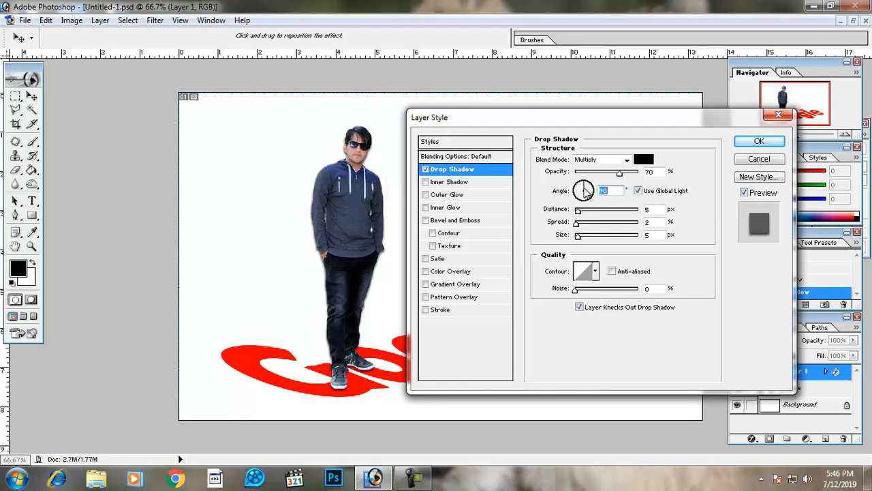
Step: Set the drop shadow's lighting angle to about 90 degrees and apply the layer style
click(590, 191)
click(588, 190)
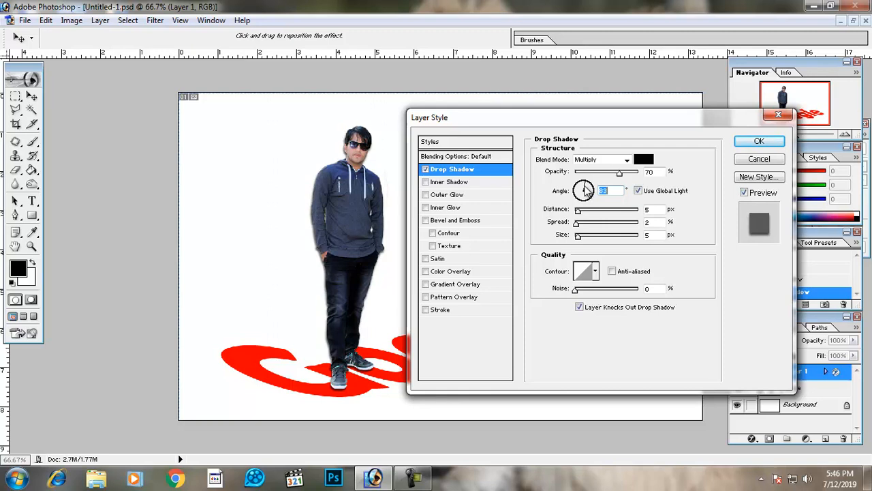
click(744, 140)
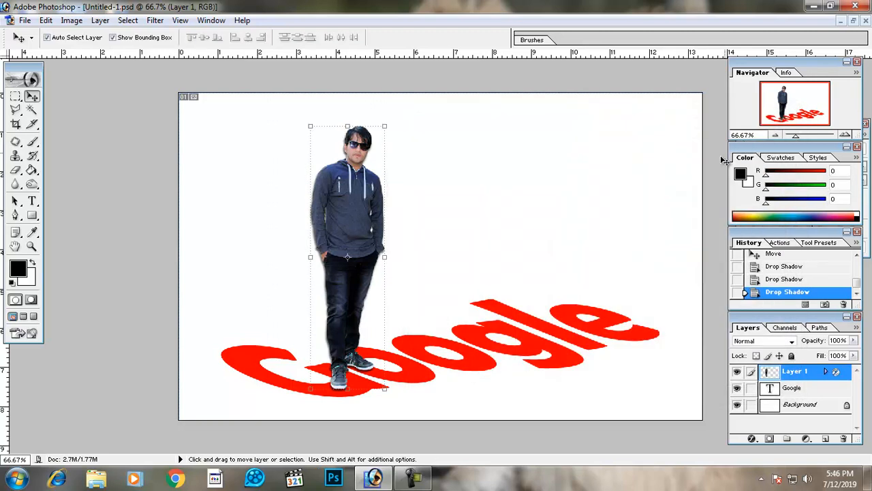
Step: Scale the Google text down slightly and apply the transformation
click(458, 300)
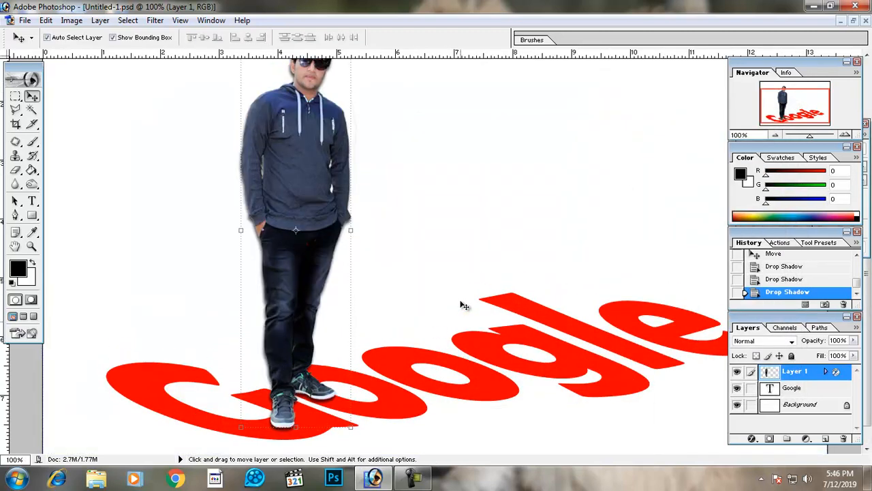
ctrl+alt+click(461, 302)
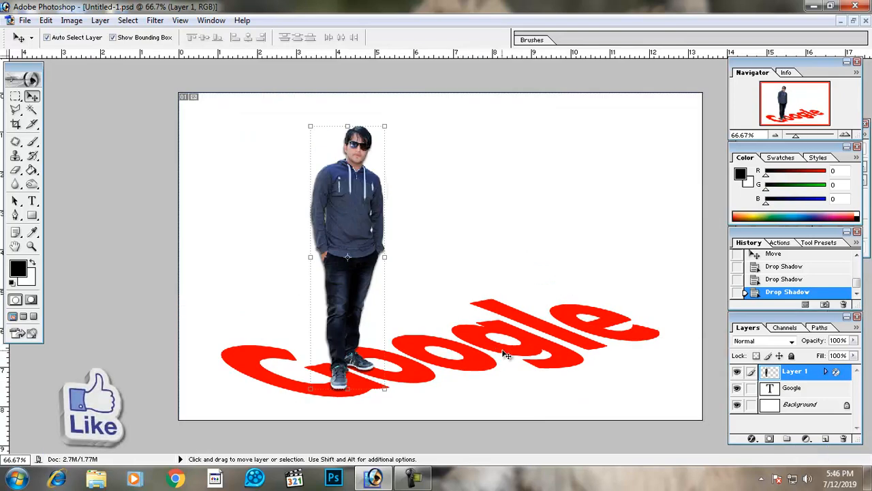
click(532, 349)
drag(670, 285, 632, 294)
double_click(535, 344)
Step: Reposition the man and the smaller Google text so his shoes stand on the first two letters
drag(347, 244, 374, 235)
drag(494, 333, 496, 338)
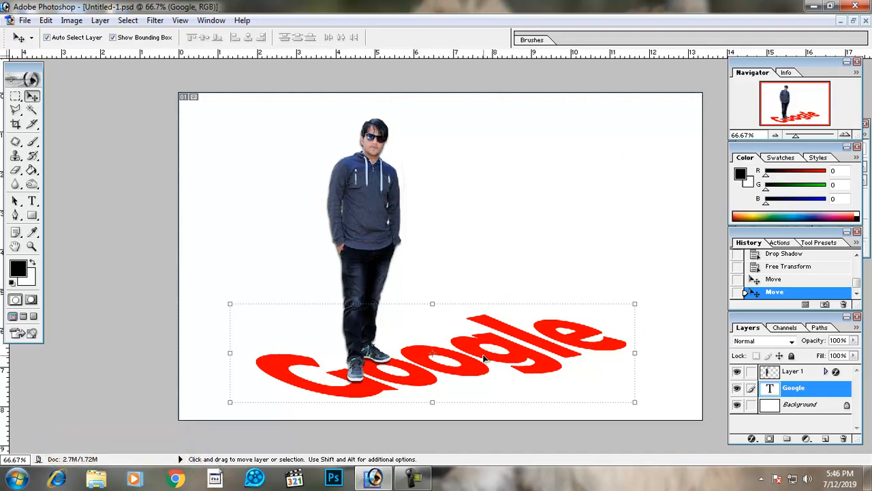
click(380, 280)
drag(365, 238, 362, 238)
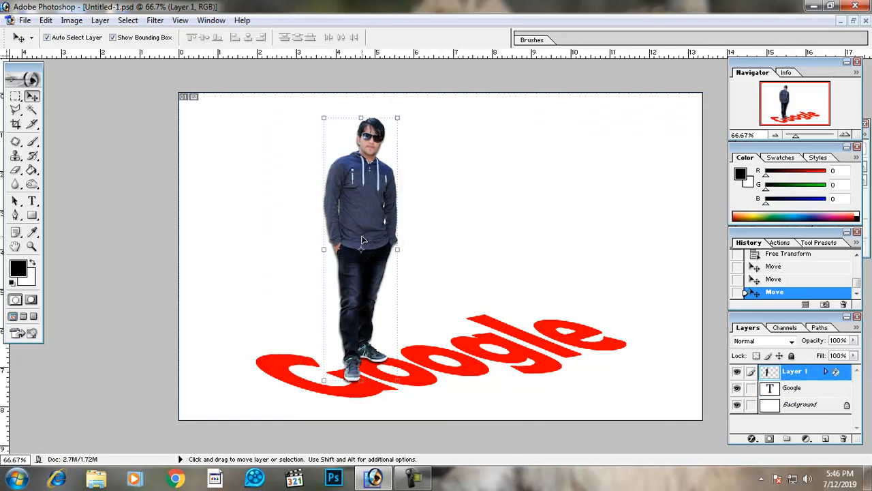
Step: Add a 72 pt text block beside the man reading THIS, WINTER, GO BLACK and WITH OUR on four lines
click(32, 200)
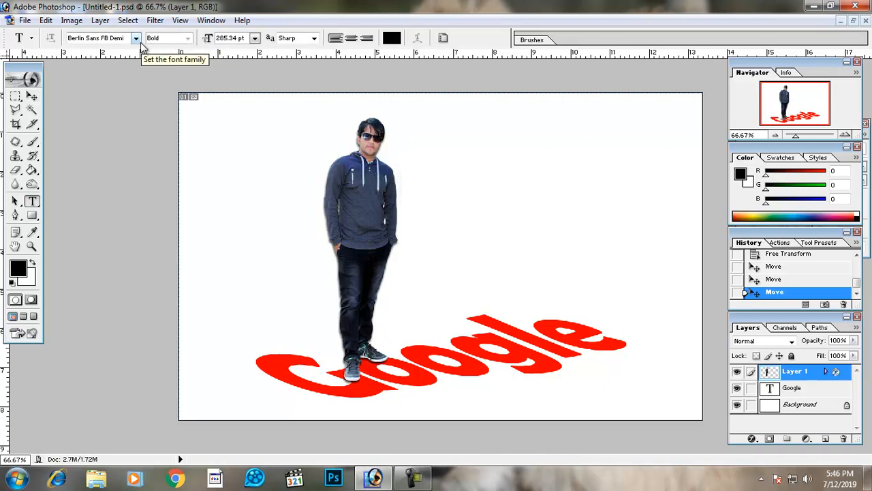
click(479, 162)
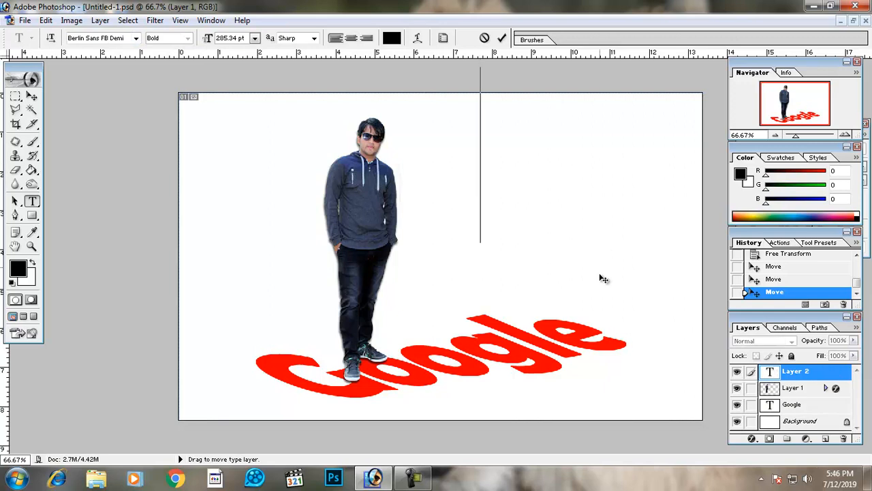
click(255, 38)
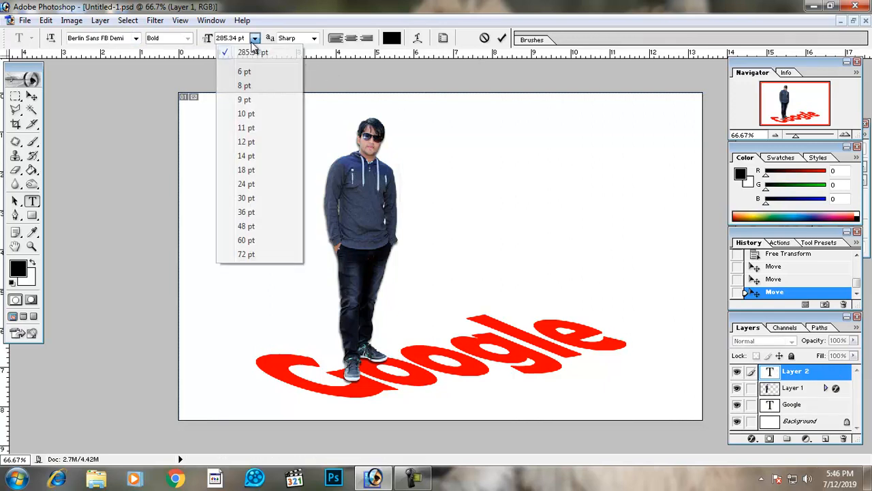
click(246, 254)
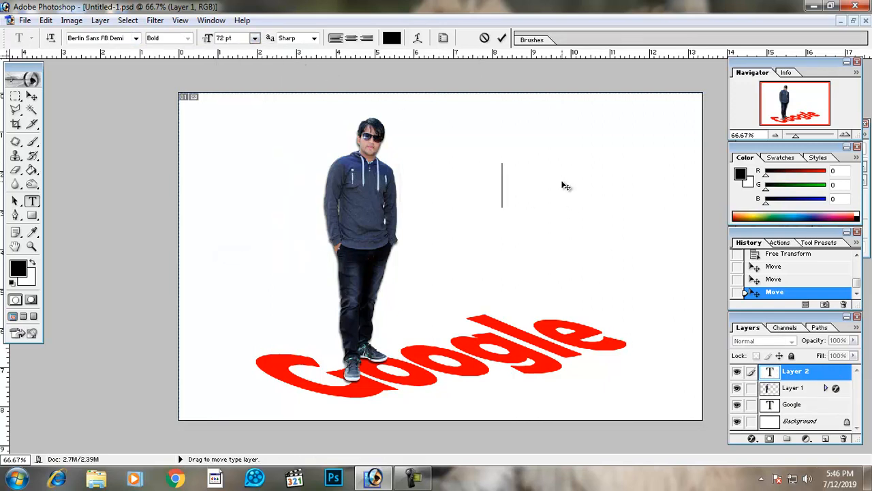
text(T)
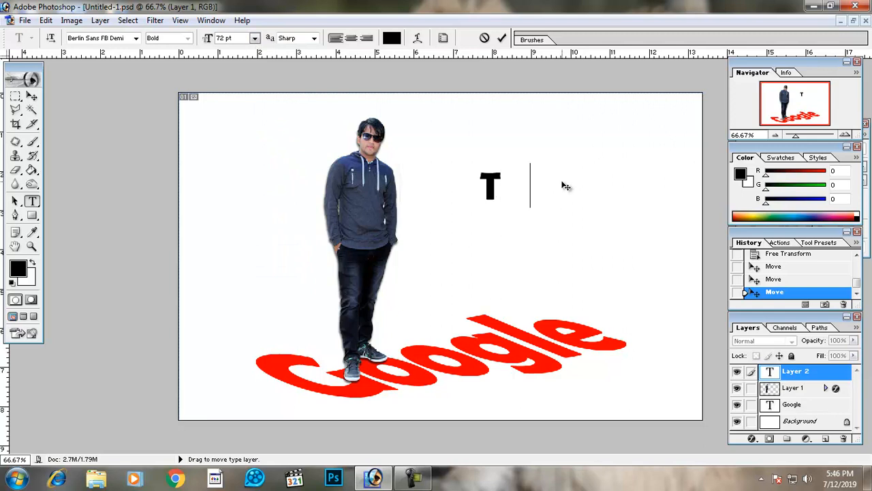
text(HIS )
text(WINTER)
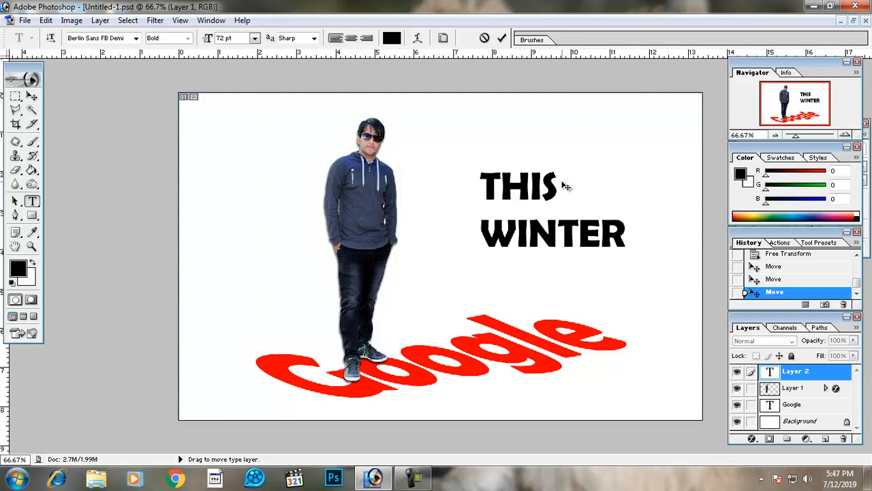
key(Return)
text(GO)
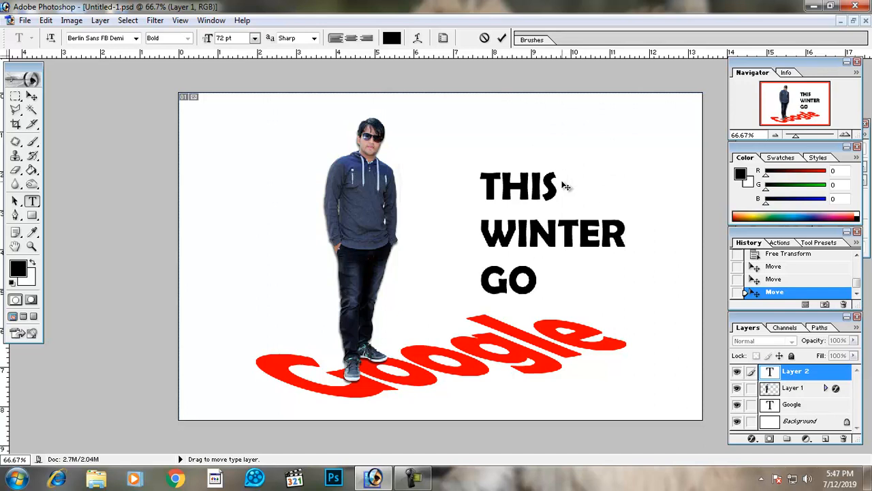
text( BLACK )
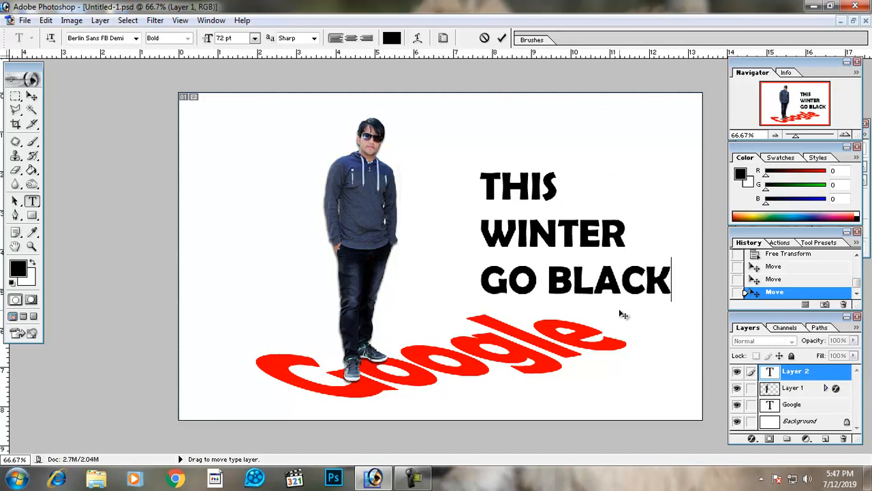
text(WITH)
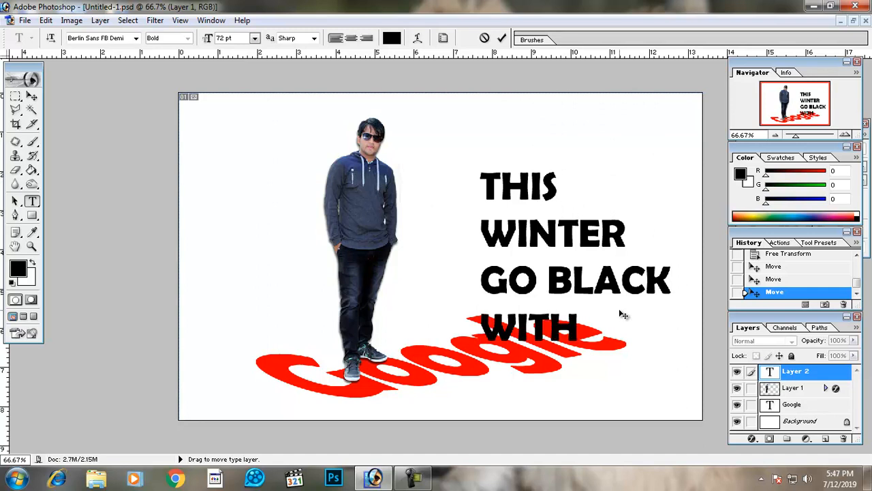
text(OUR)
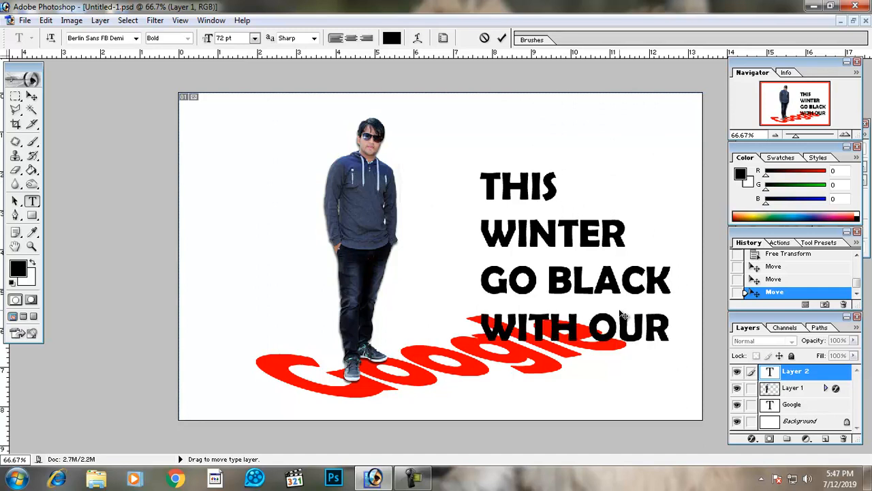
Step: Move the four-line text block up clear of the Google text and scale it down
drag(676, 377, 674, 314)
click(31, 96)
drag(673, 272, 579, 205)
key(Return)
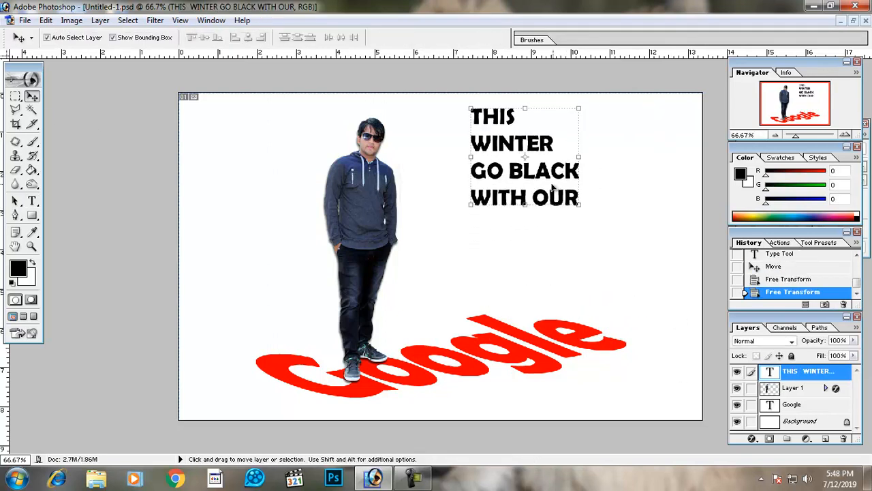
Step: Undo the last two scalings, shrink the text block further and reposition it beside the man's torso
key(ctrl+alt+z)
key(ctrl+alt+z)
drag(660, 277, 554, 202)
key(Return)
drag(530, 163, 539, 187)
Step: Append the lines NEW, BLACK, DEMIN, JKANS and LIKE below WITH OUR in the text block
click(32, 203)
click(571, 211)
text(NW)
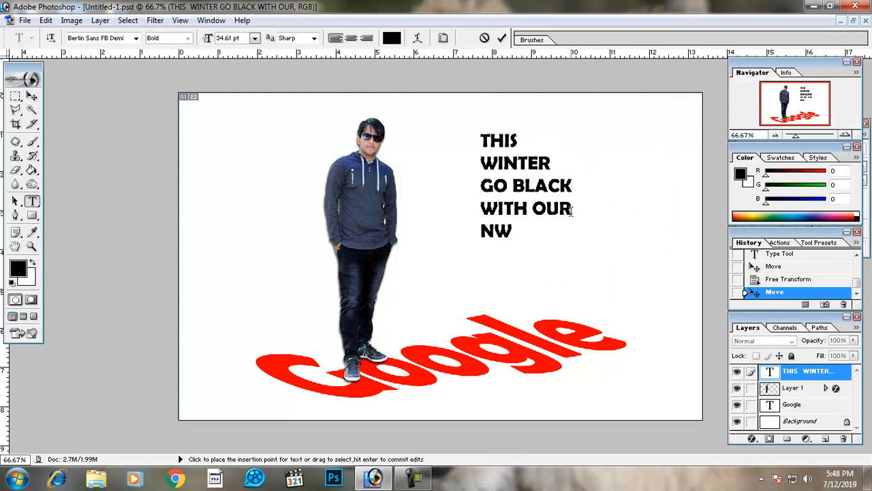
text(W)
key(Return)
text(BA)
text(ACK)
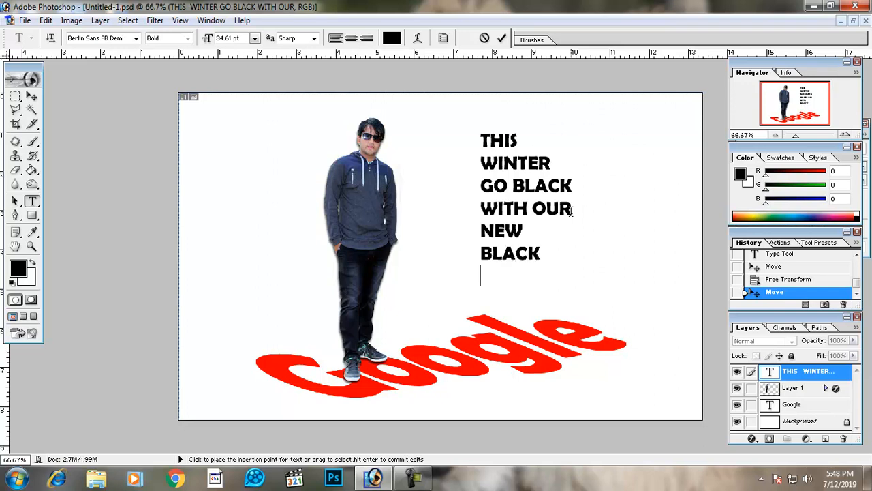
key(BackSpace)
text(DEM )
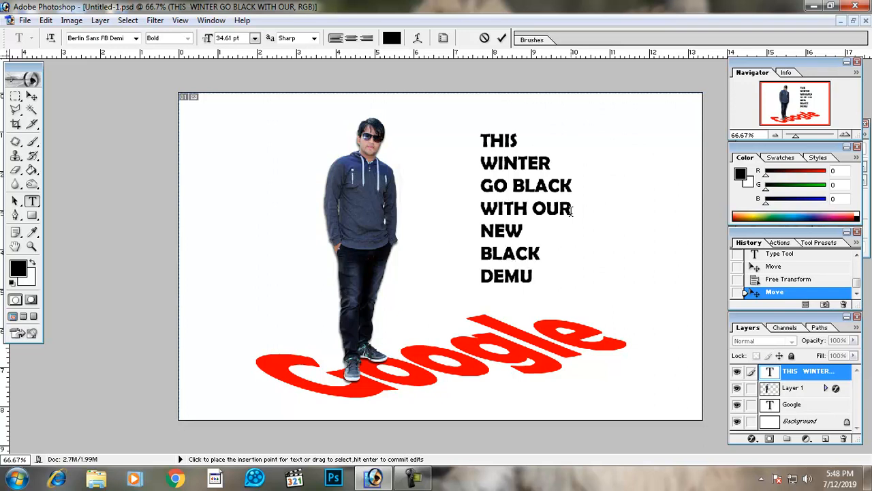
text(IN)
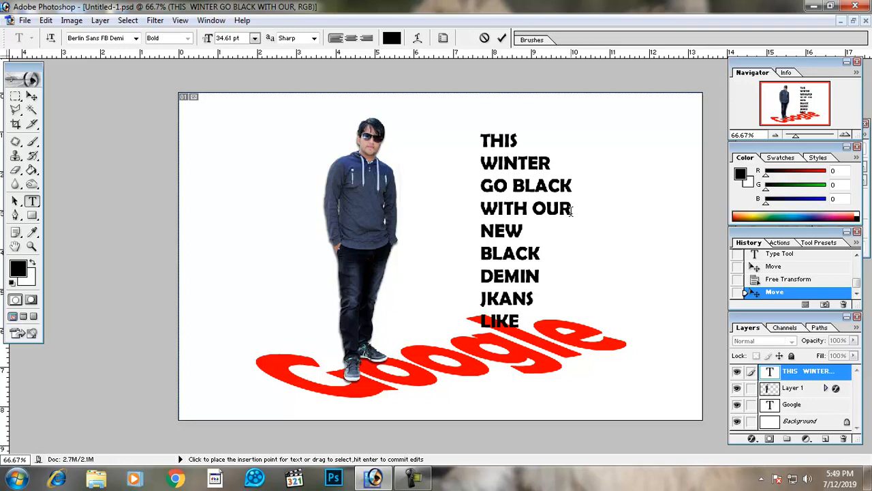
Step: Change the font of the whole text block to Comic Sans MS
drag(525, 325, 211, 85)
click(109, 38)
click(120, 42)
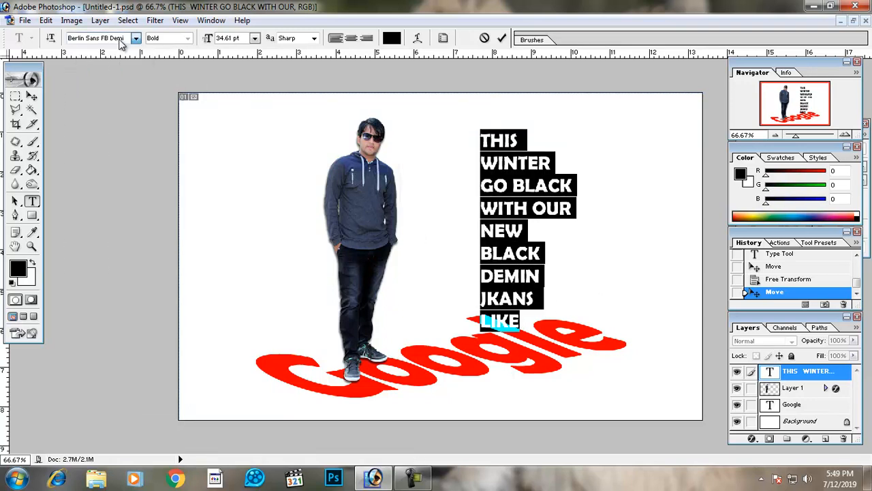
key(Down)
key(Down)
key(Down)
key(Down)
key(Down)
key(Down)
key(Down)
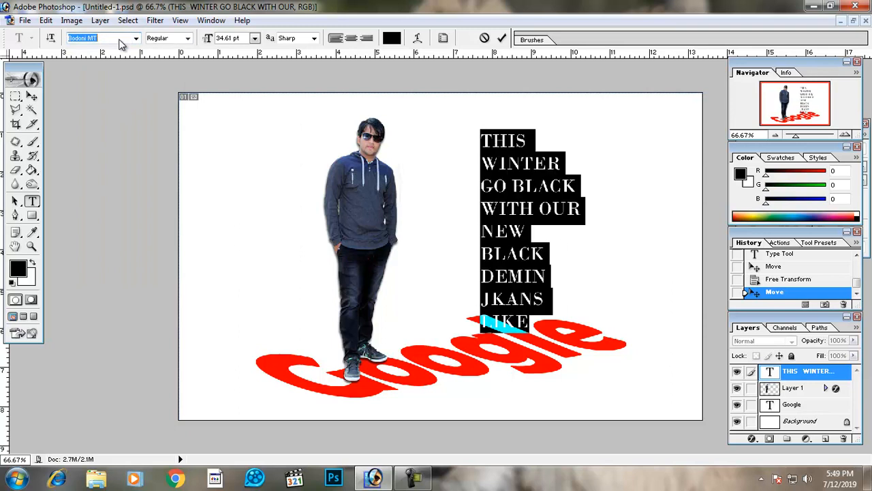
key(Down)
key(Down)
key(Down)
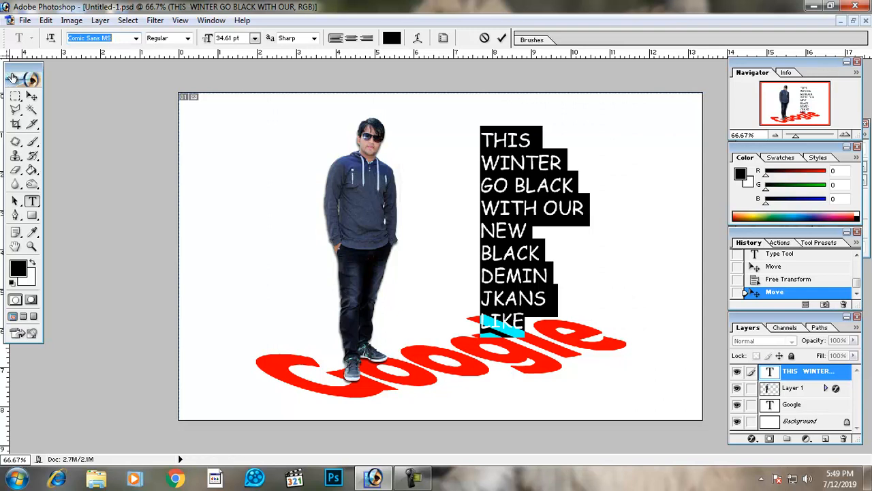
Step: Scale the nine-line text block down until it clears the Google text, apply it and shift the block slightly
click(32, 97)
drag(581, 332, 529, 279)
double_click(517, 240)
drag(516, 242, 523, 254)
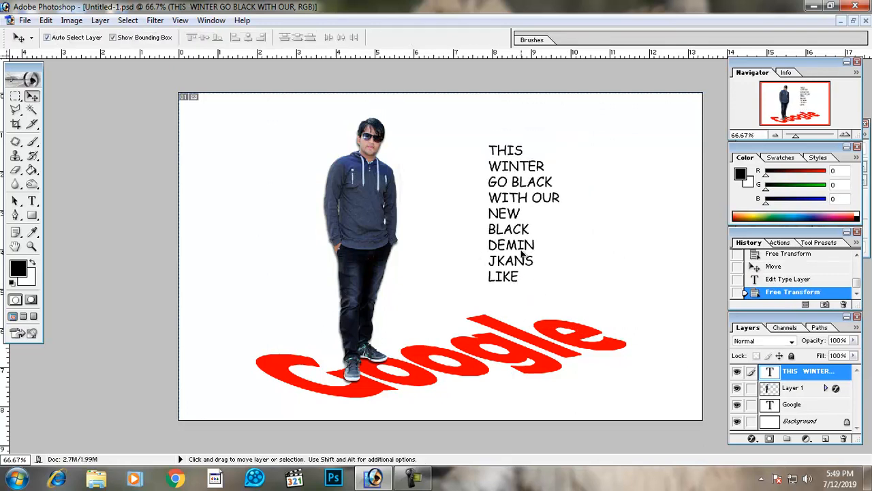
Step: Apply faux bold to the lines NEW, BLACK, DEMIN and JKANS
click(32, 201)
drag(489, 213, 543, 266)
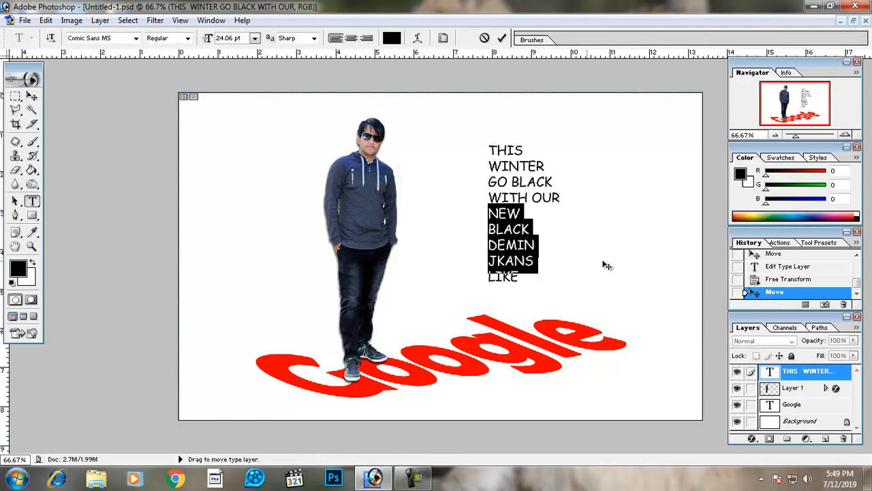
key(ctrl+t)
click(752, 231)
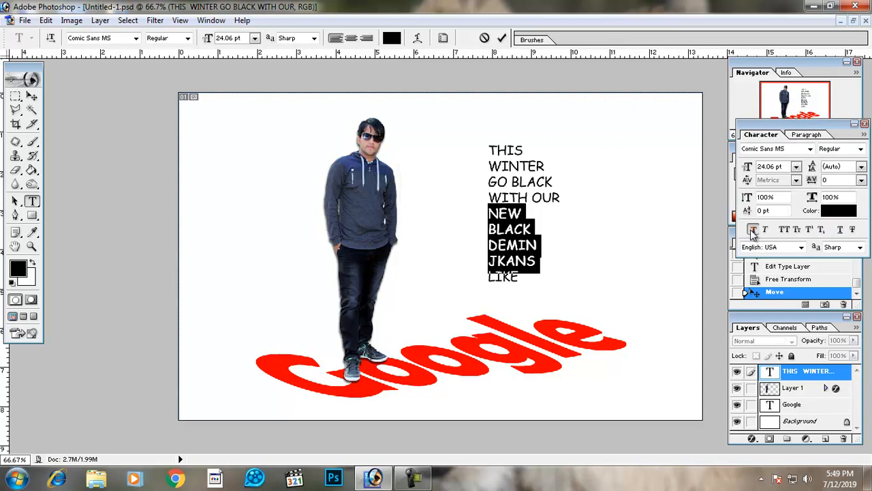
click(32, 96)
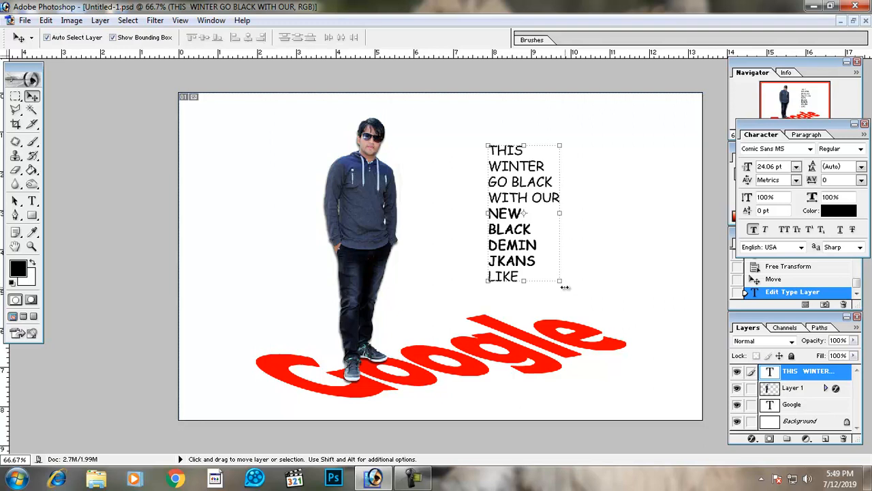
Step: Scale the text block up to 108.4% and reposition it farther from the man, above the end of the Google text
drag(556, 285, 565, 293)
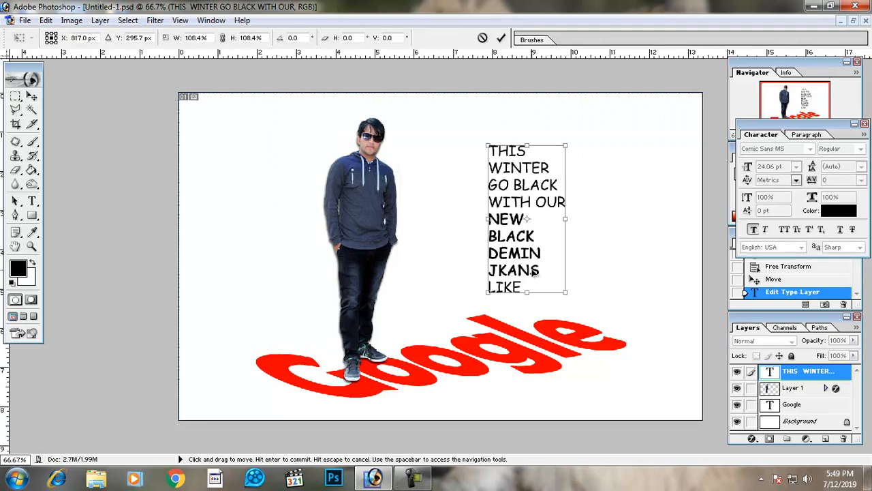
key(Return)
drag(527, 265, 562, 264)
key(ctrl+plus)
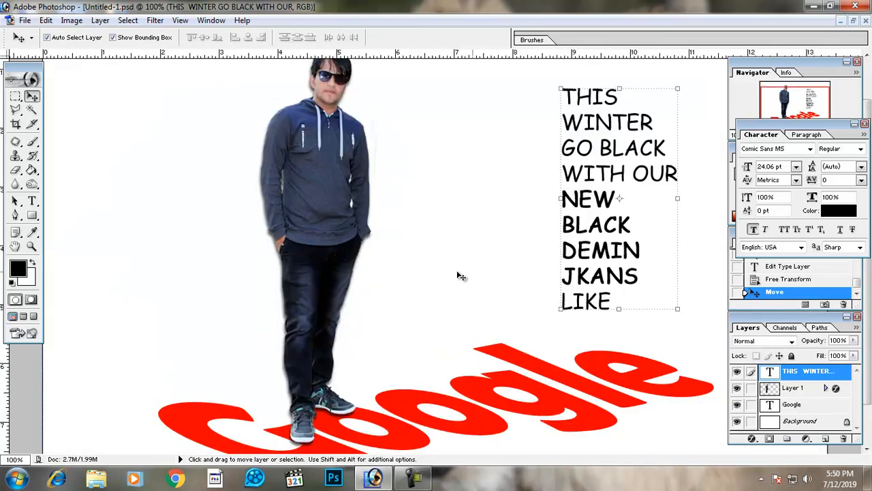
drag(613, 239, 592, 239)
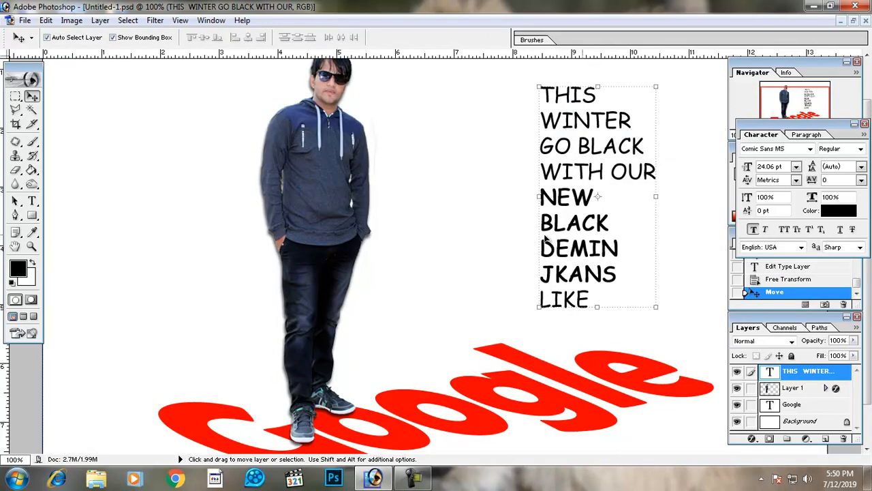
Step: Change the font of the whole text block to Consolas and nudge the block slightly
click(33, 202)
drag(580, 303, 535, 85)
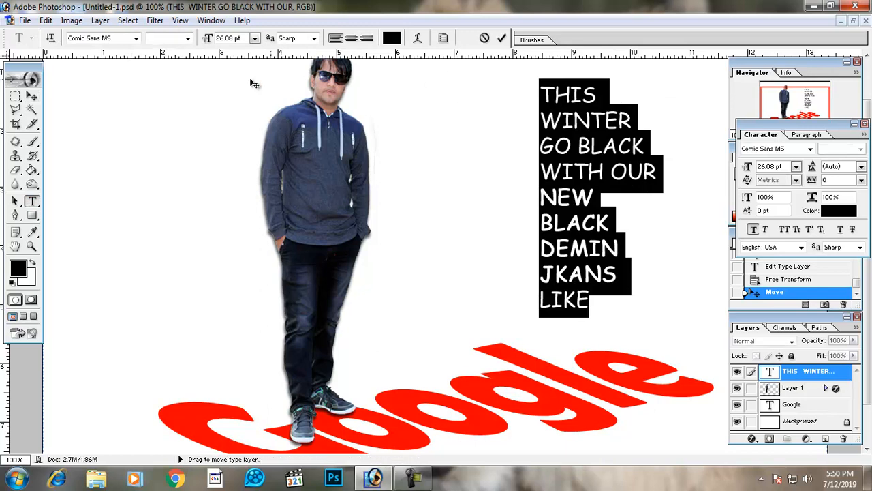
click(116, 42)
key(Down)
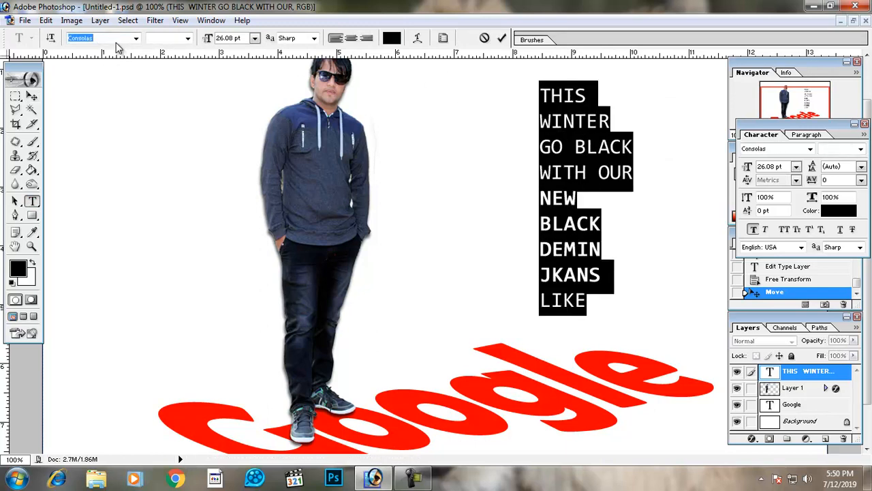
click(32, 96)
drag(572, 208, 574, 211)
Step: Colour the four lines THIS, WINTER, GO BLACK and WITH OUR dark grey
click(29, 202)
drag(630, 175, 529, 111)
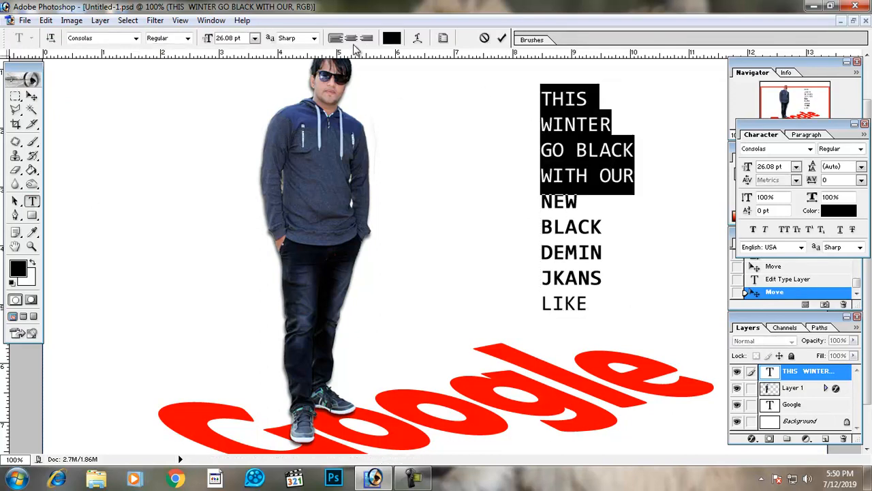
click(392, 38)
drag(344, 182, 211, 274)
click(488, 153)
Step: Colour the last line, LIKE, medium grey and commit the text edit
click(585, 246)
drag(590, 304, 537, 298)
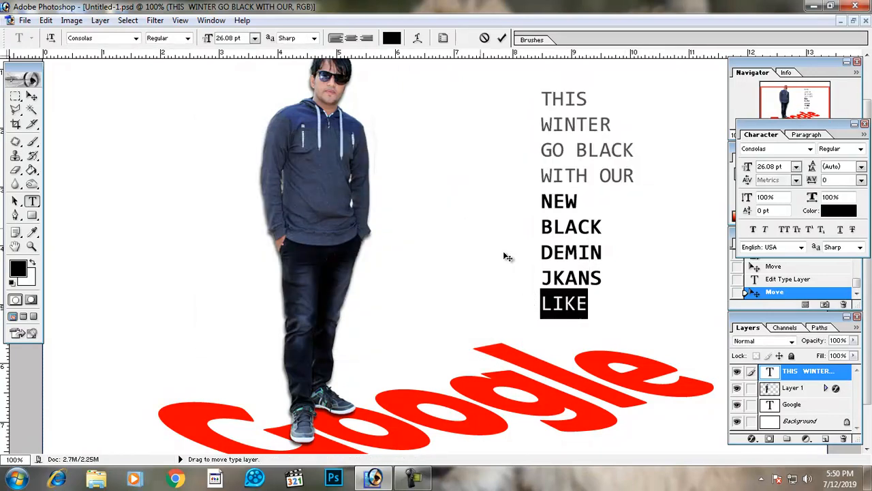
click(392, 39)
click(233, 214)
drag(234, 215, 191, 245)
click(481, 155)
click(32, 96)
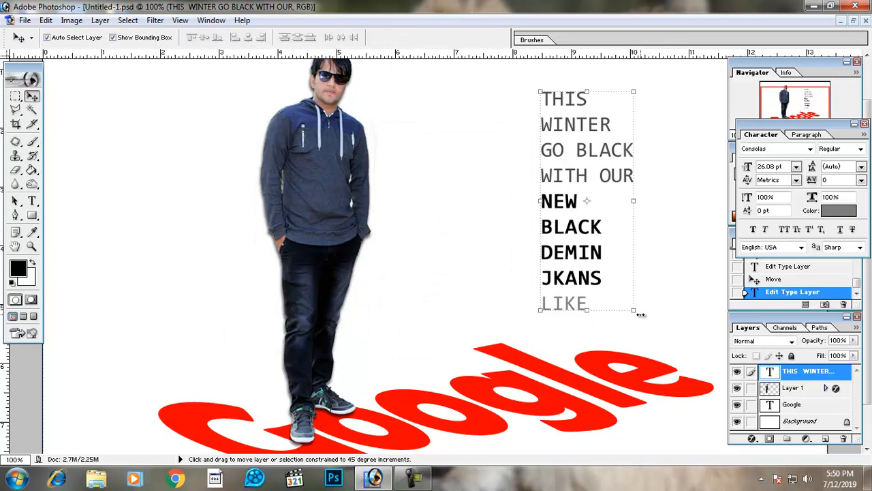
Step: Scale the text block down slightly and shift it a little closer to the man
drag(633, 312, 627, 306)
key(Return)
drag(557, 229, 543, 230)
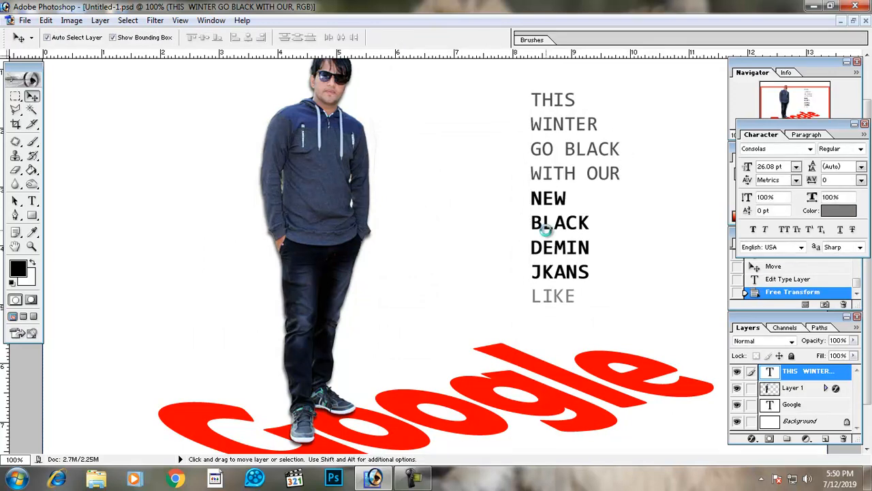
alt+click(544, 230)
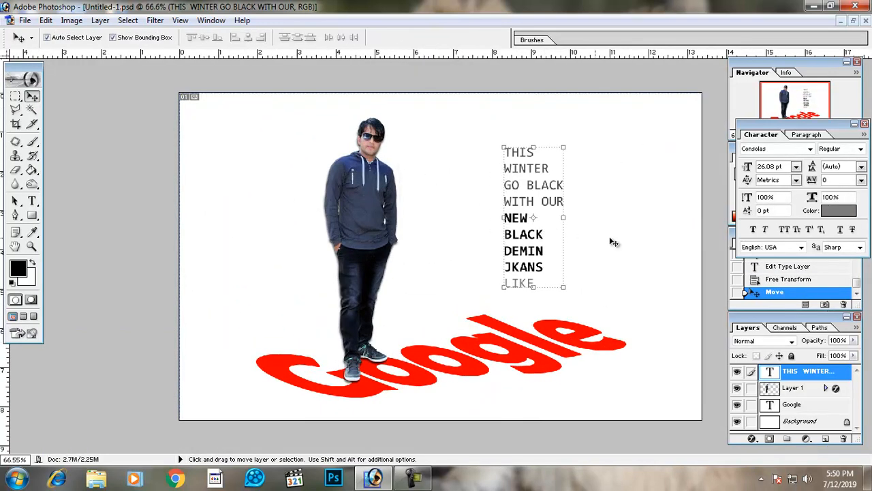
Step: Add a new layer directly above the Background and set the brush diameter to 363 px
click(641, 242)
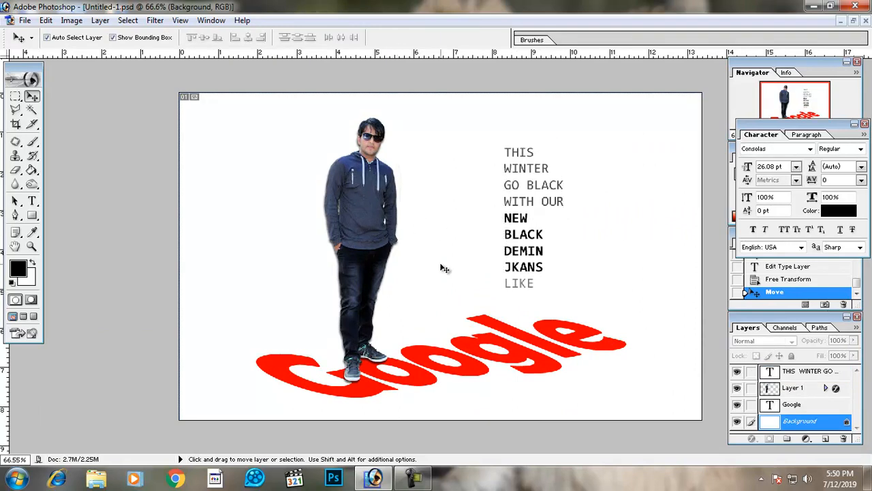
click(826, 438)
key(b)
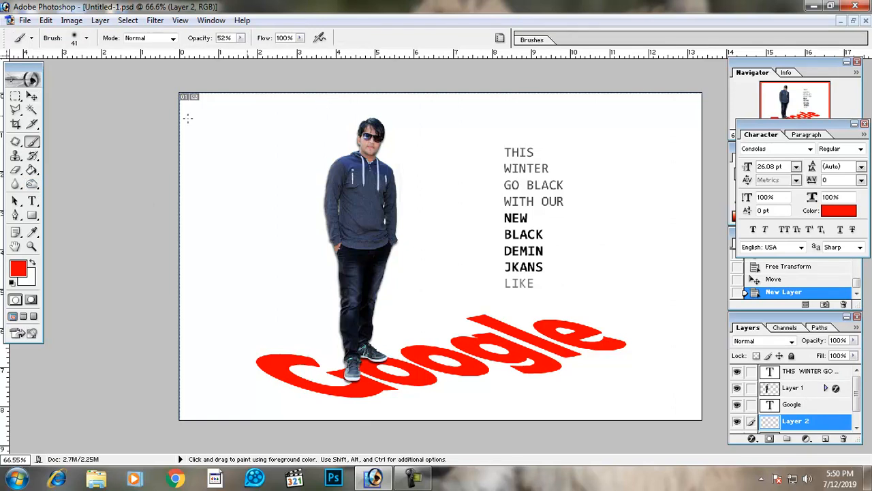
right_click(363, 135)
click(478, 154)
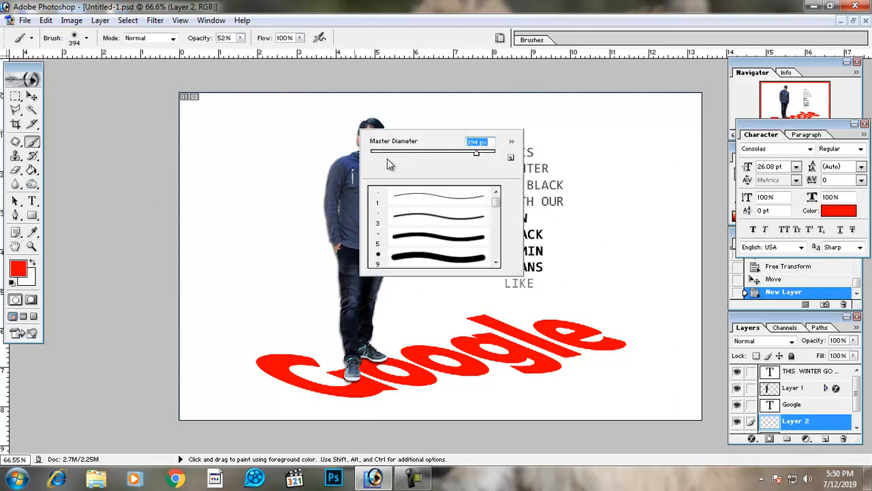
click(458, 152)
click(476, 154)
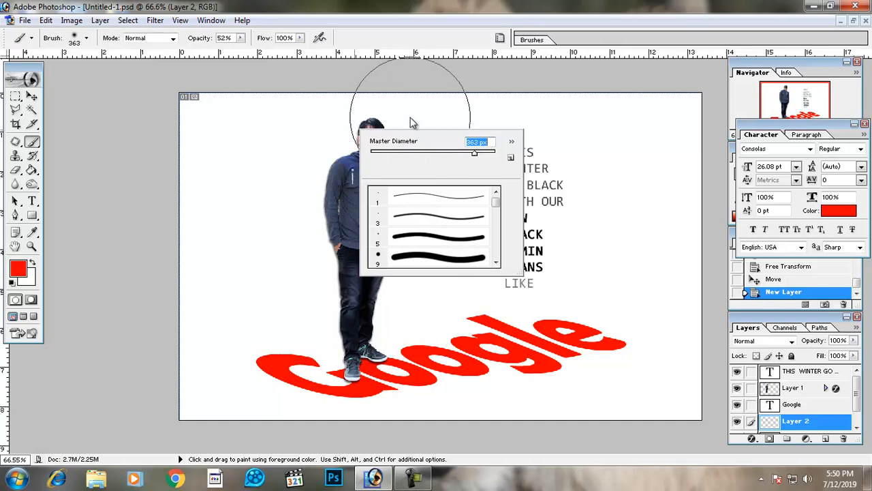
Step: Try a soft red glow behind the man's upper body, shift it sideways, and undo the painting and the move
click(347, 163)
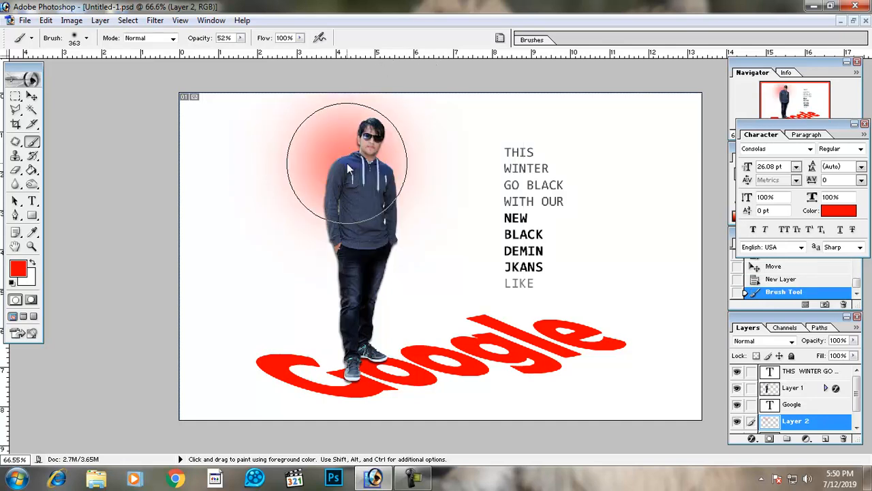
key(ctrl+z)
click(347, 163)
click(346, 164)
click(32, 96)
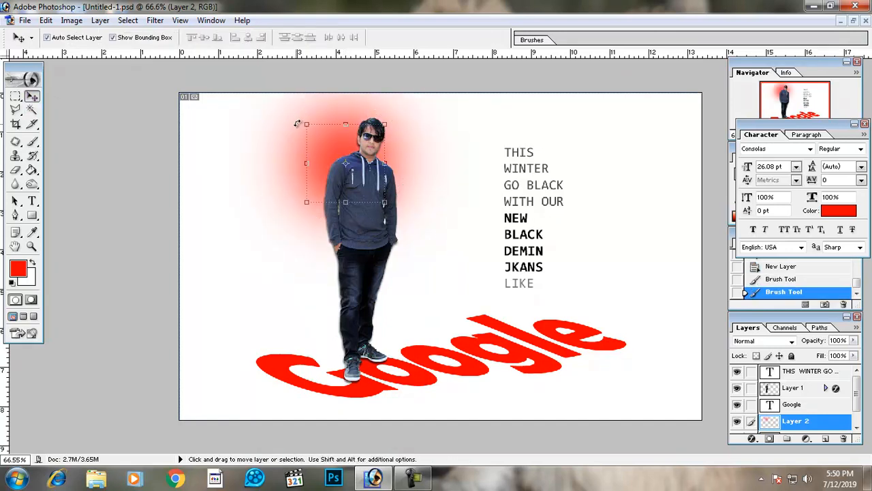
mouse_move(324, 170)
mouse_down()
mouse_move(398, 201)
mouse_move(412, 174)
mouse_up()
key(ctrl+alt+z)
key(ctrl+alt+z)
key(ctrl+alt+z)
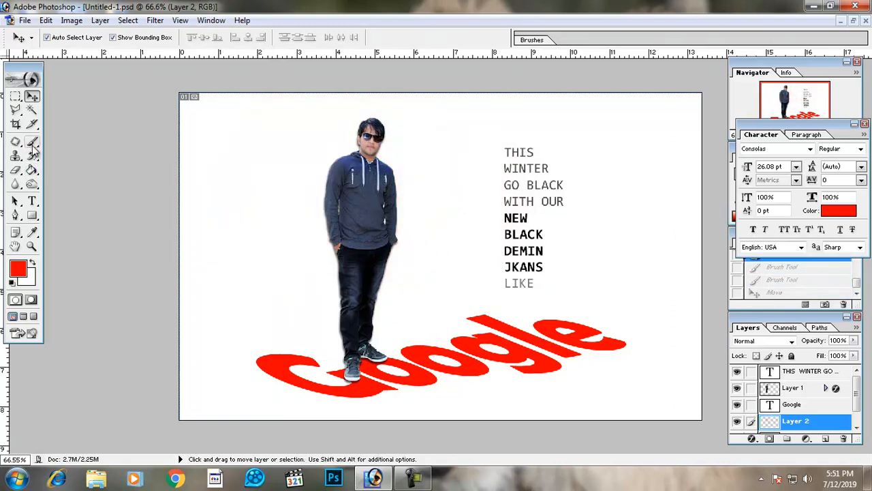
Step: Paint a soft red glow behind the man's waist on Layer 2 with two overlapping brush dabs
click(32, 141)
click(336, 231)
click(337, 231)
key(v)
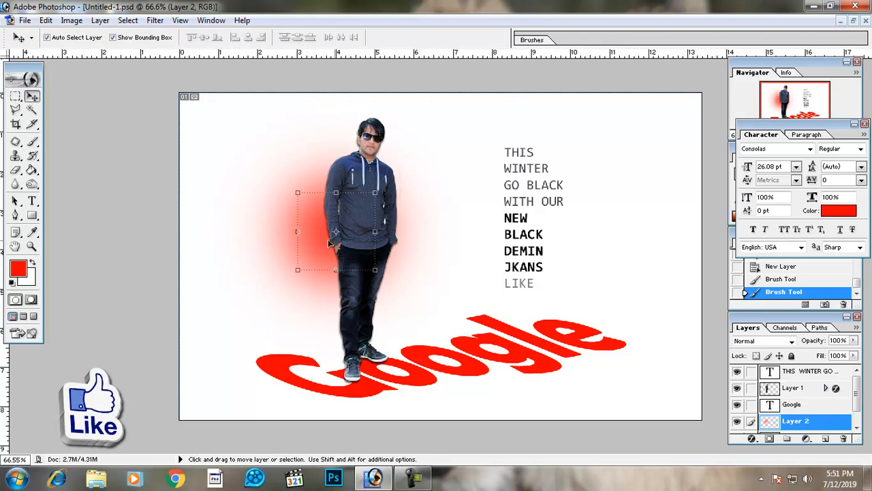
Step: Bring the red glow in front of the man, enlarge it, and place its centre just beside his chest
drag(335, 243, 386, 205)
key(ctrl+bracketright)
key(ctrl+bracketright)
drag(415, 158, 432, 140)
key(Return)
drag(383, 202, 404, 200)
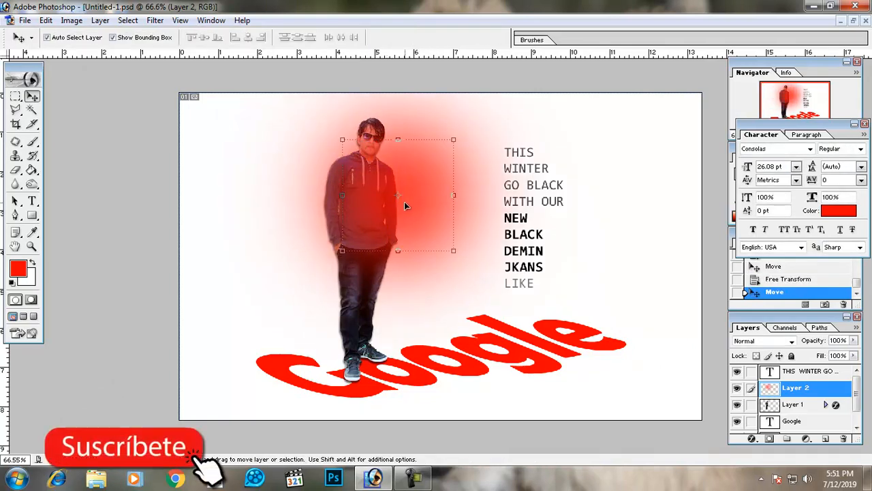
Step: Set the blending mode of the red glow layer to Lighten
click(781, 341)
click(780, 341)
key(Down)
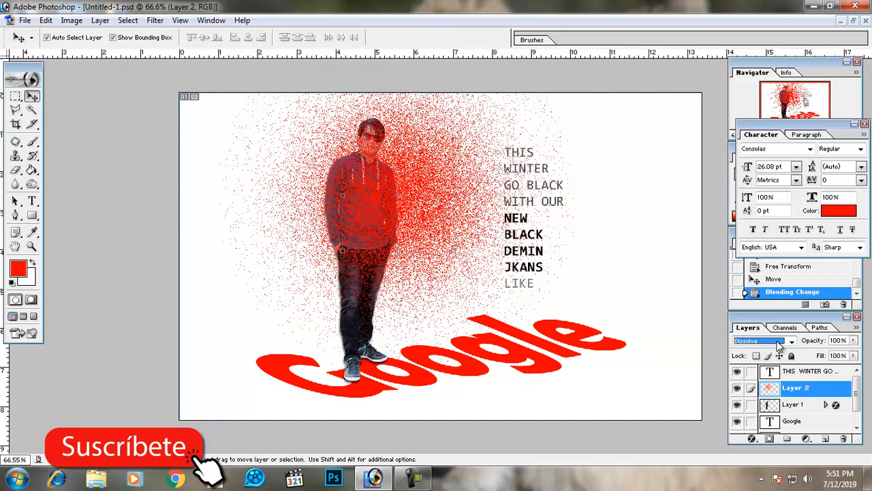
key(Down)
key(Down)
key(Down)
key(Down)
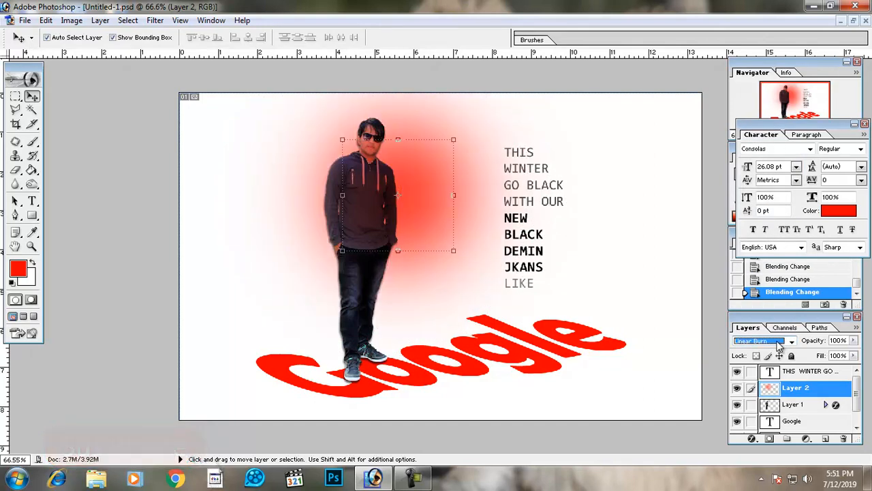
key(Down)
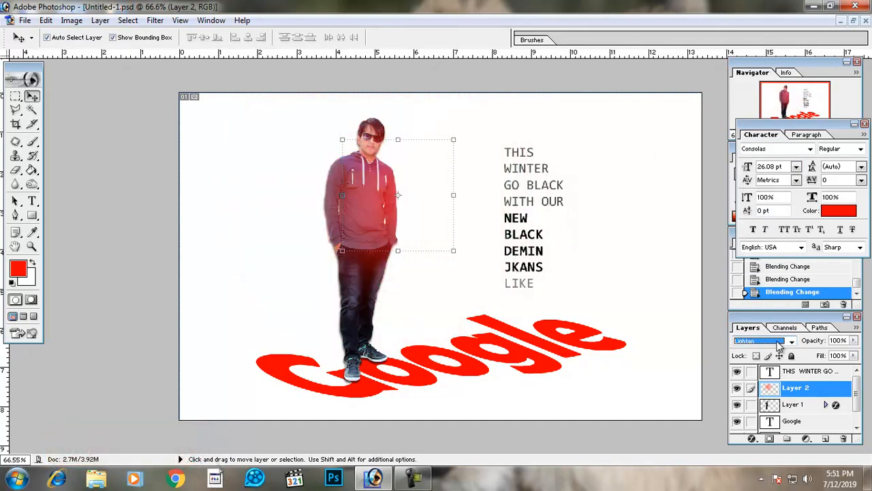
Step: Enlarge the glow further and reposition it so it tints the man's torso and upper legs
drag(404, 194, 406, 243)
drag(466, 279, 475, 289)
key(Return)
drag(423, 256, 420, 240)
ctrl+click(407, 243)
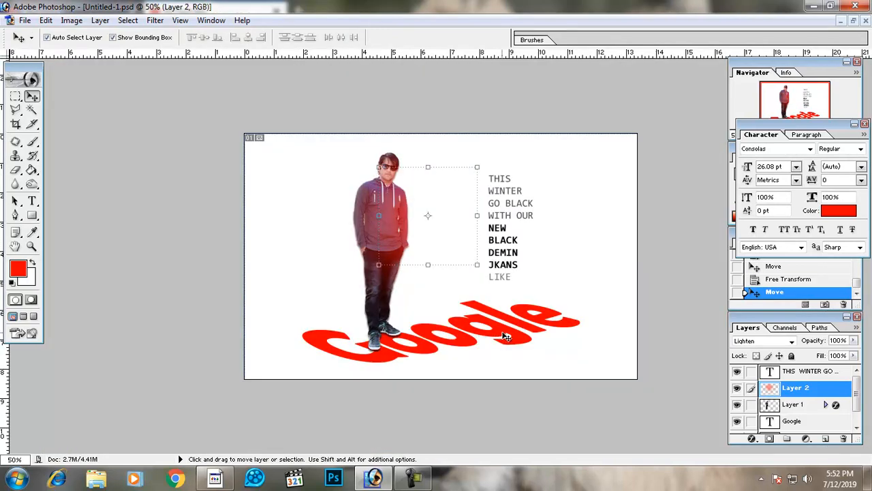
Step: Re-skew the Google text by shifting its upper edge sideways, and apply the transform
click(506, 336)
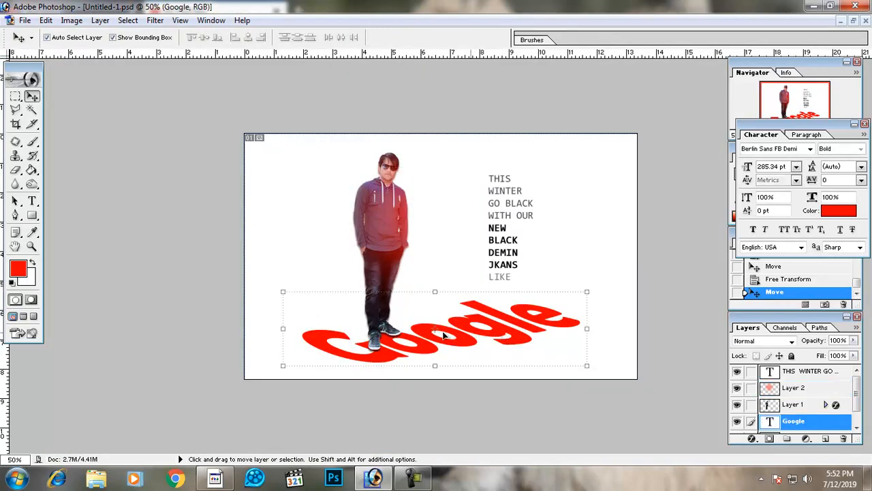
drag(286, 295, 335, 289)
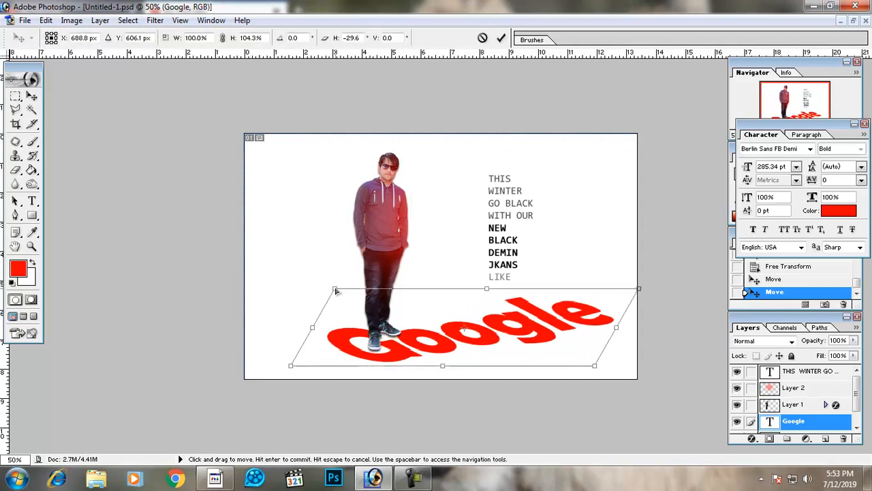
drag(640, 291, 547, 291)
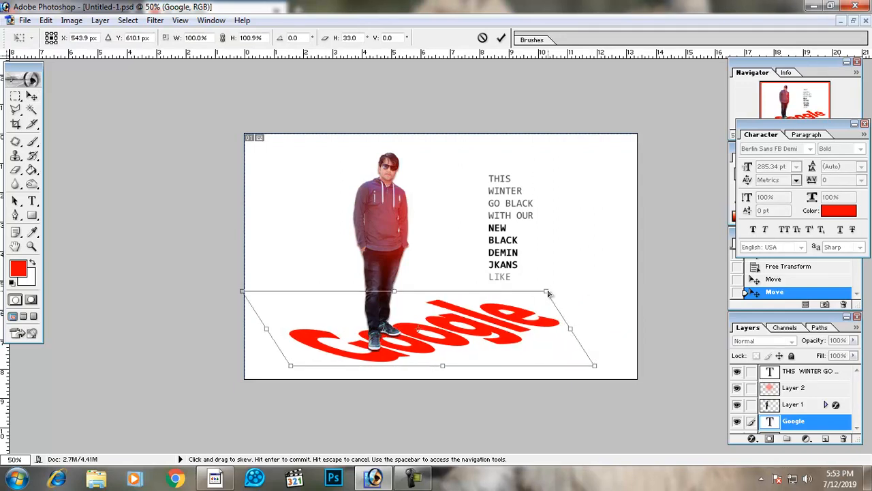
drag(245, 297, 308, 295)
key(Return)
Step: Move the Google text slightly back under the man's feet and flatten it by lowering its upper edge
drag(475, 341, 457, 339)
key(ctrl+t)
drag(434, 295, 436, 307)
key(Return)
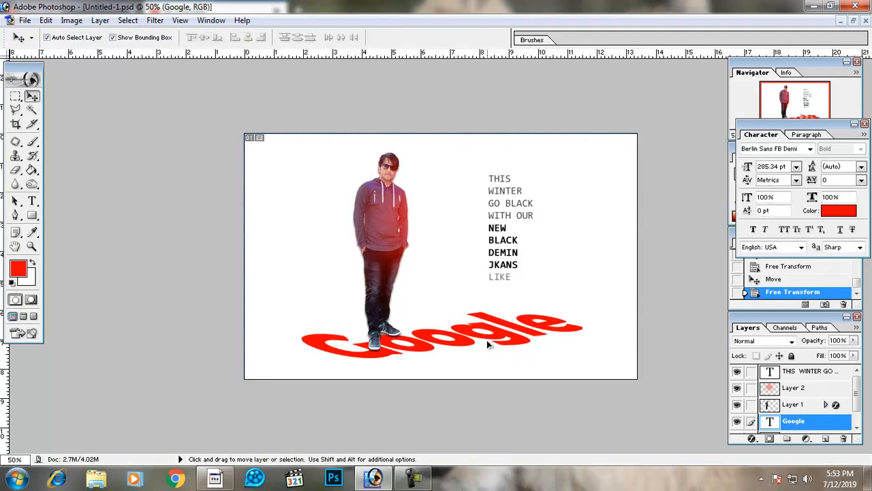
click(487, 340)
Step: Crop the canvas at both sides to remove the empty white margins while keeping its full height
click(16, 124)
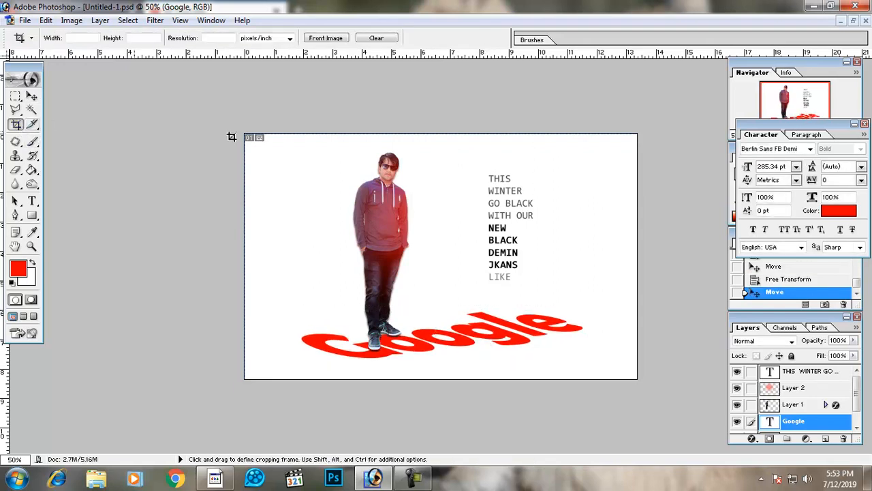
drag(261, 135, 598, 378)
drag(262, 271, 279, 272)
key(Return)
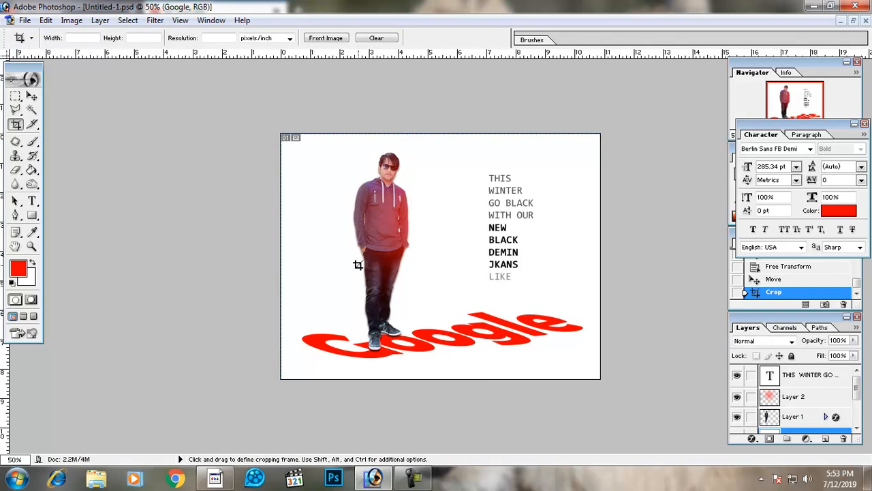
scroll(358, 265, up, 1)
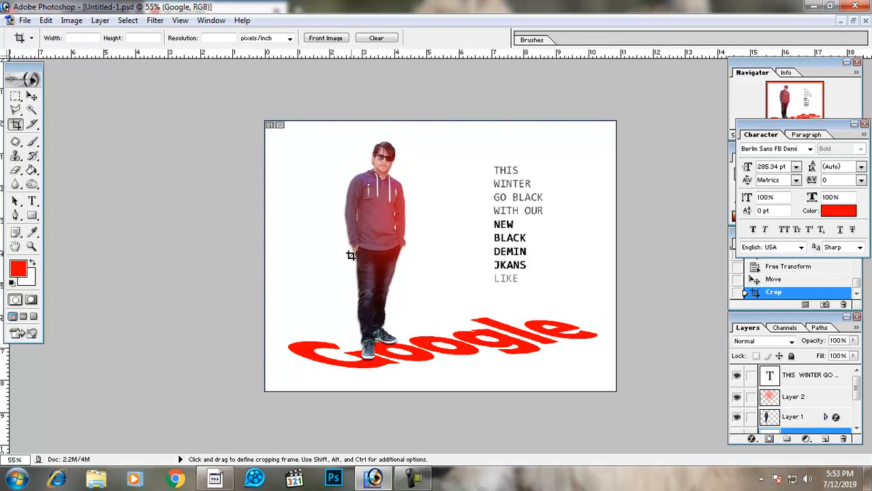
Step: Shift the red glow closer to the man so it tints more of his hoodie and legs
click(32, 98)
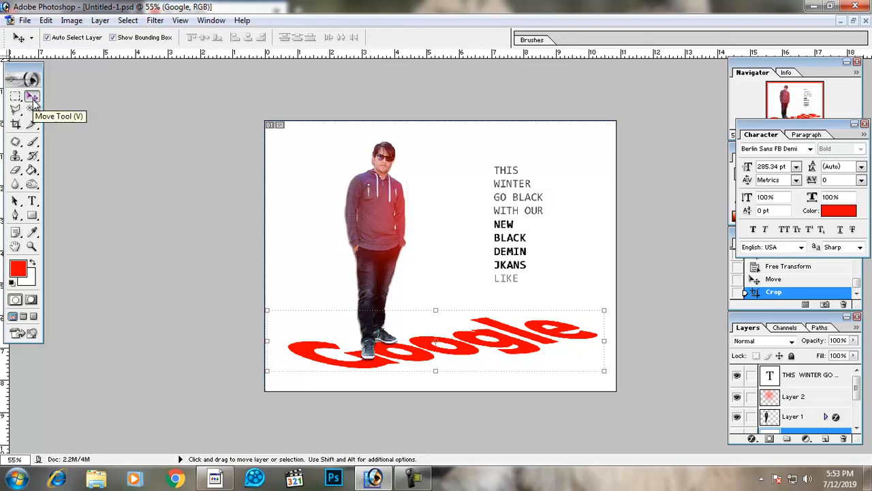
click(402, 215)
mouse_move(402, 215)
mouse_down()
mouse_move(403, 229)
mouse_move(399, 207)
mouse_move(410, 227)
mouse_up()
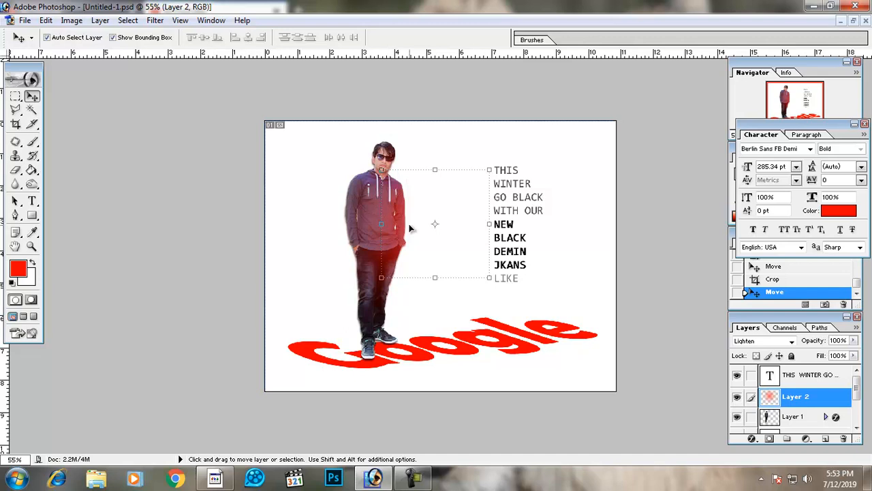
drag(405, 228, 385, 225)
drag(405, 223, 384, 219)
key(ctrl+t)
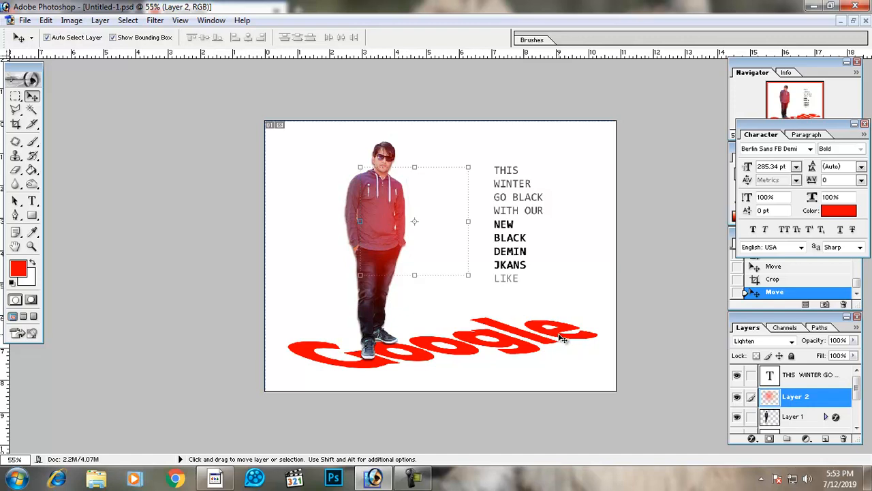
Step: Compress the slogan text block to 90.6% of its height and scale the whole block up slightly
click(512, 264)
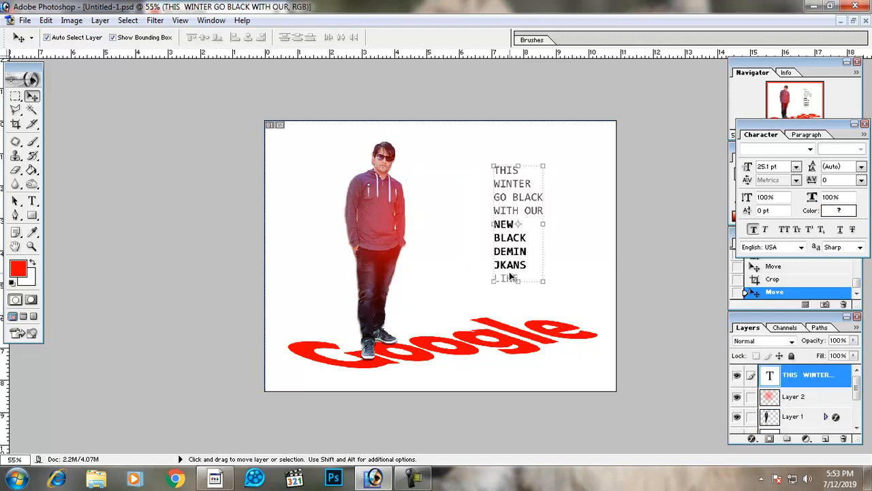
drag(518, 281, 520, 272)
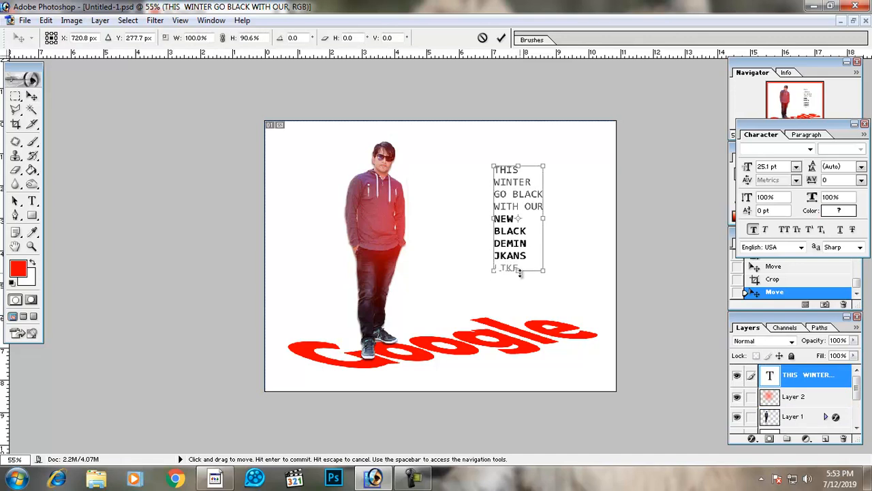
key(Return)
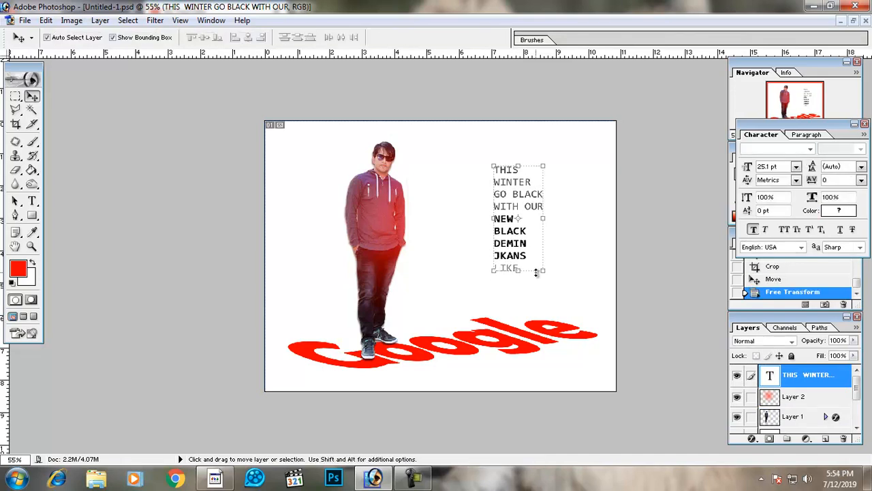
ctrl+click(518, 270)
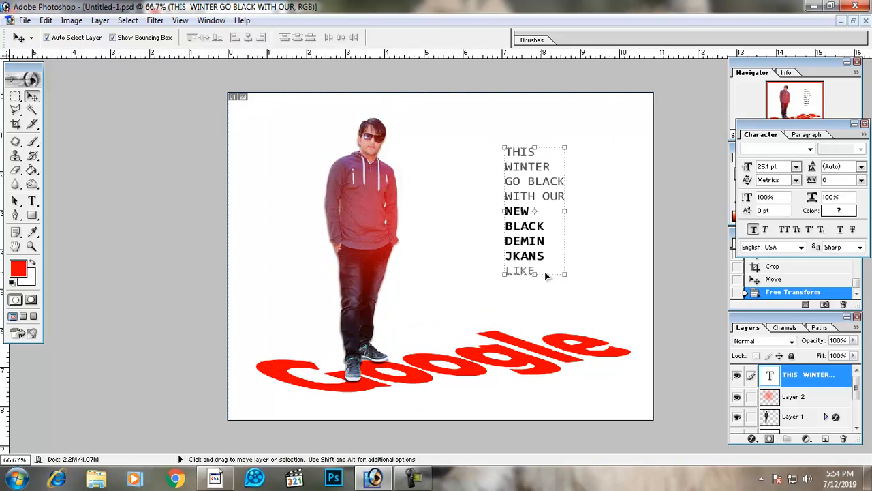
drag(564, 276, 566, 280)
key(Return)
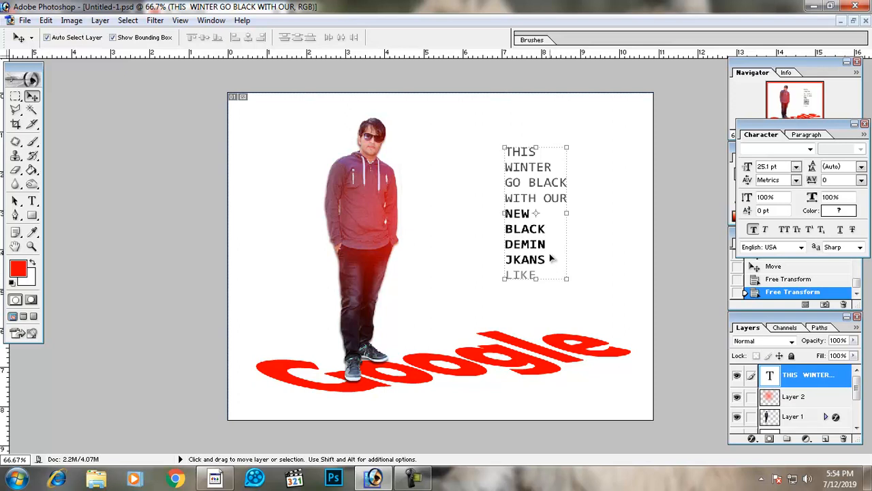
Step: Nudge the red glow slightly and add a new empty layer at the top of the layer stack
drag(386, 242, 388, 244)
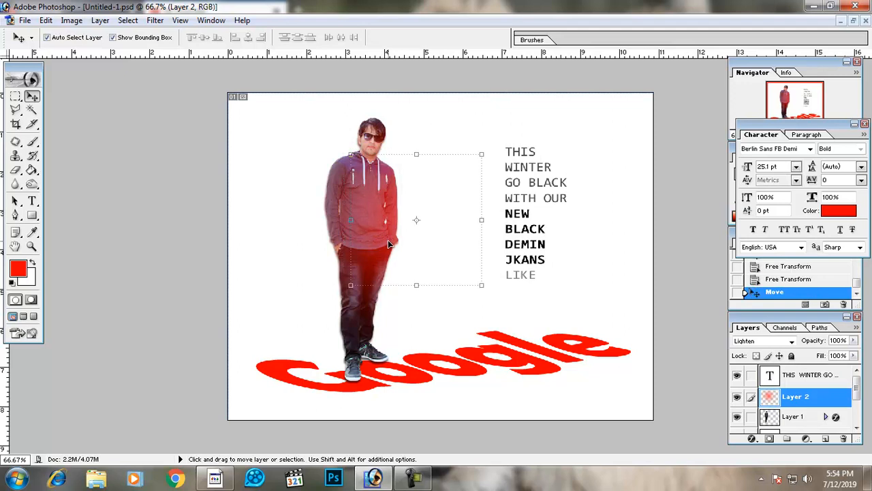
click(823, 439)
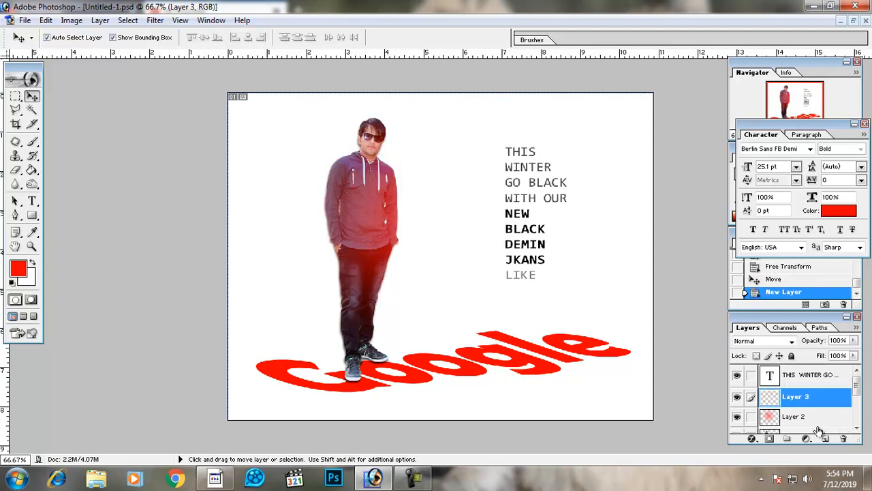
key(ctrl+bracketright)
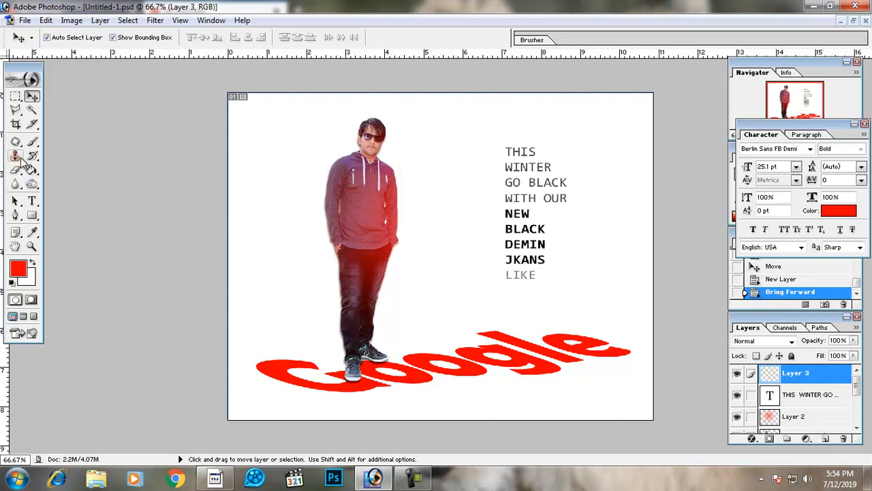
Step: Fill a full-width strip along the canvas's upper edge with red and move it down across the man's chest
click(16, 97)
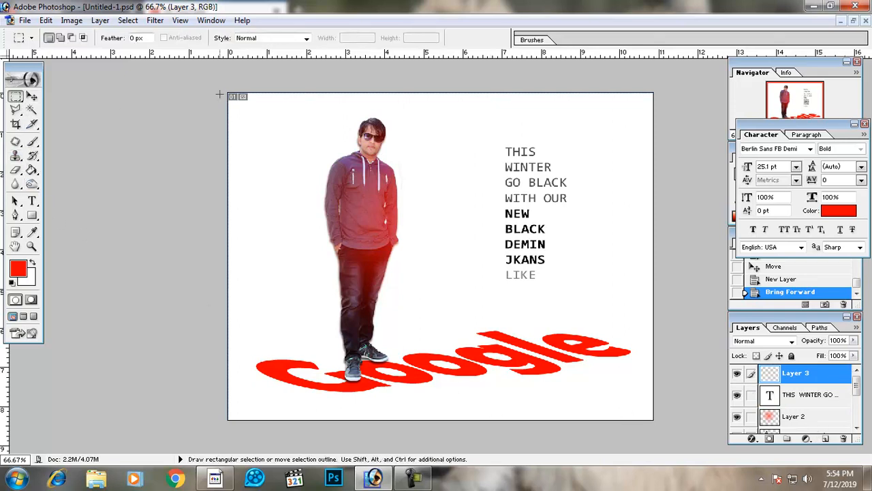
drag(386, 126, 667, 132)
click(32, 262)
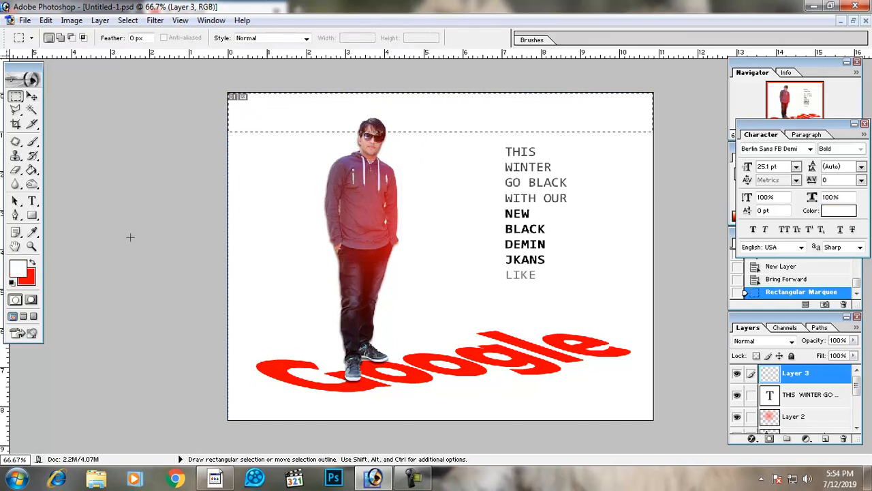
key(ctrl+BackSpace)
key(ctrl+d)
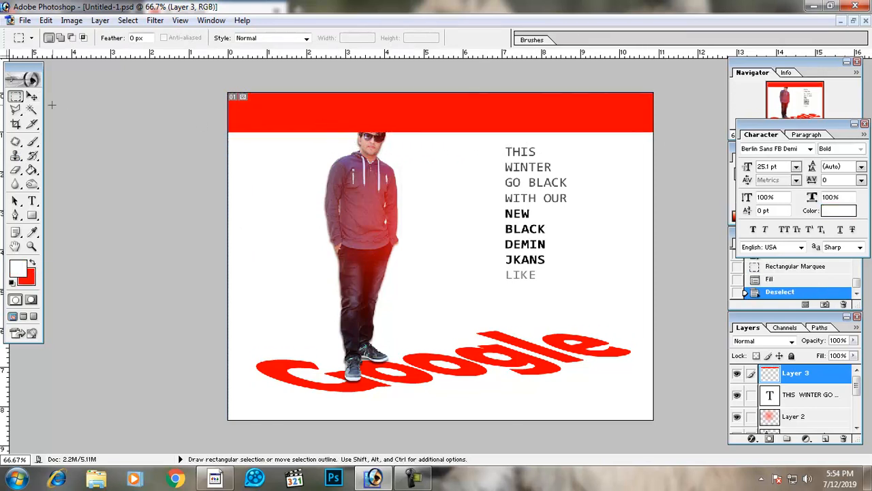
click(32, 97)
drag(308, 106, 368, 183)
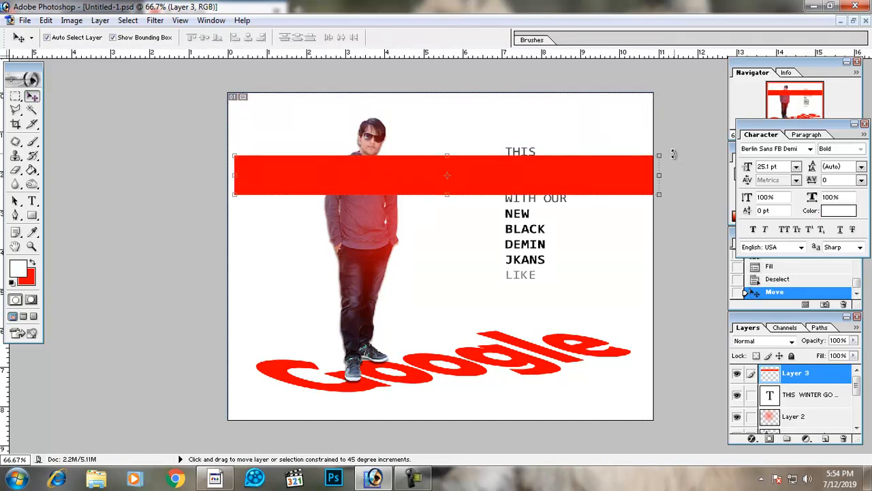
Step: Rotate the red strip into a rising diagonal across the canvas and send it behind the man and the Google text
drag(668, 147, 576, 85)
key(Return)
drag(458, 172, 383, 181)
drag(583, 104, 545, 76)
key(Return)
mouse_move(417, 157)
mouse_down()
mouse_move(417, 169)
mouse_move(406, 153)
mouse_up()
key(ctrl+[)
key(ctrl+[)
key(ctrl+[)
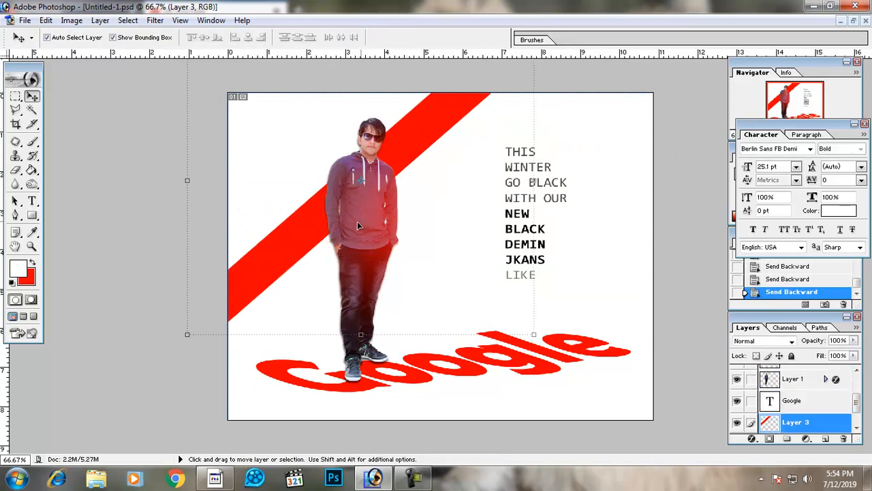
Step: Enlarge the diagonal red stripe so it crosses the canvas from the lower-left side to the upper edge
key(ctrl+t)
drag(533, 333, 560, 359)
drag(289, 239, 172, 310)
key(Return)
Step: Duplicate the diagonal stripe, shrink the copy and place it parallel to the wide stripe on the man's left
drag(248, 237, 259, 257)
drag(444, 92, 349, 184)
key(Return)
drag(297, 217, 278, 232)
key(l)
click(315, 208)
click(271, 208)
click(296, 184)
click(339, 184)
click(368, 208)
click(307, 208)
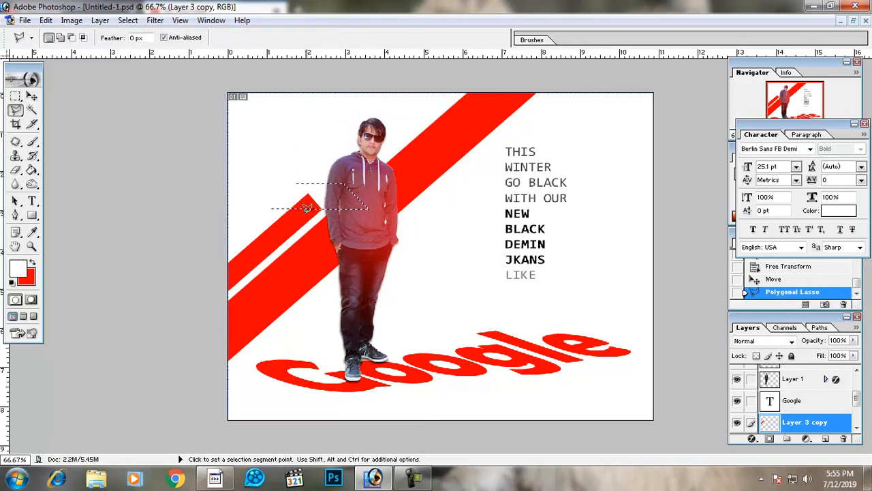
key(ctrl+z)
Step: Outline the thin stripe's upper end with the Polygonal Lasso and delete it to leave a flat horizontal end
click(272, 214)
shift+click(336, 214)
shift+click(337, 171)
shift+click(276, 170)
shift+click(260, 185)
double_click(248, 184)
key(Delete)
key(ctrl+d)
Step: Duplicate the thin stripe, flip the copy by rotation and place it alongside the wide stripe at the canvas's upper right
key(v)
drag(286, 231, 325, 195)
drag(360, 171, 203, 299)
drag(306, 209, 549, 119)
key(Return)
Step: Select the wide diagonal stripe's red area with the Magic Wand and set the foreground colour to orange F39500
click(438, 145)
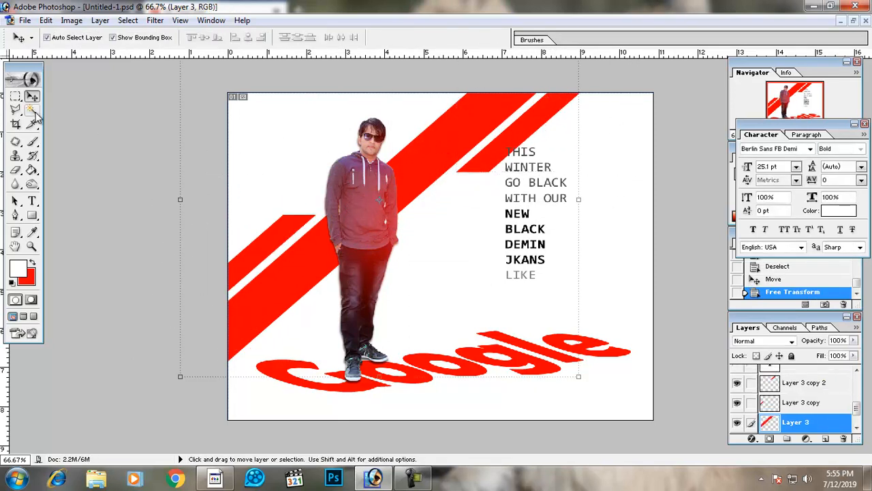
click(32, 110)
click(435, 141)
click(32, 231)
click(18, 269)
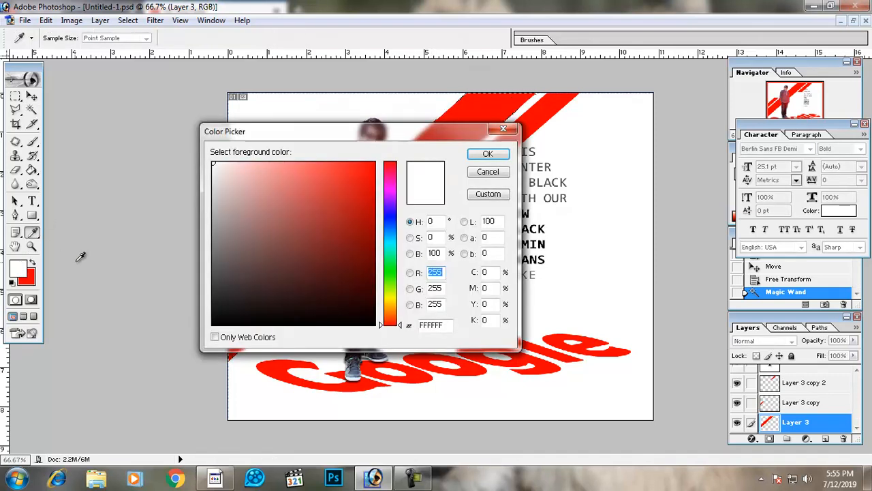
click(392, 315)
click(368, 170)
click(488, 154)
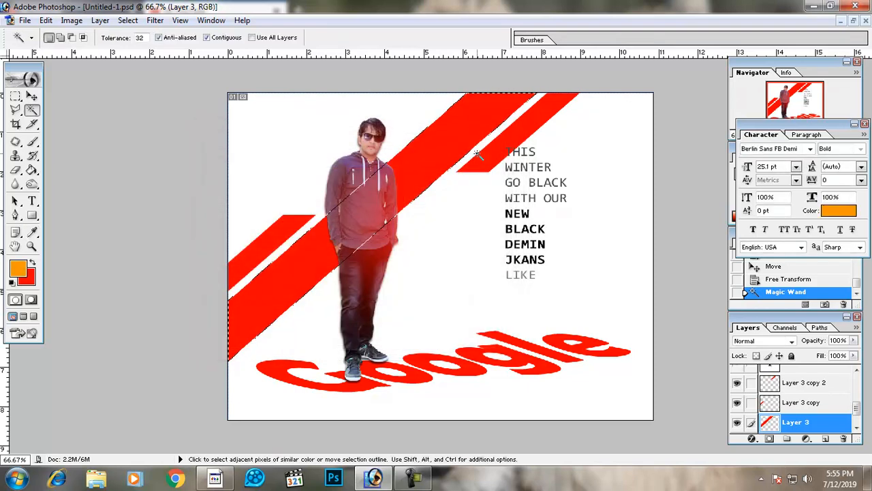
Step: Fill the selected stripe with a radial orange-to-red gradient centred behind the man
click(32, 170)
click(75, 170)
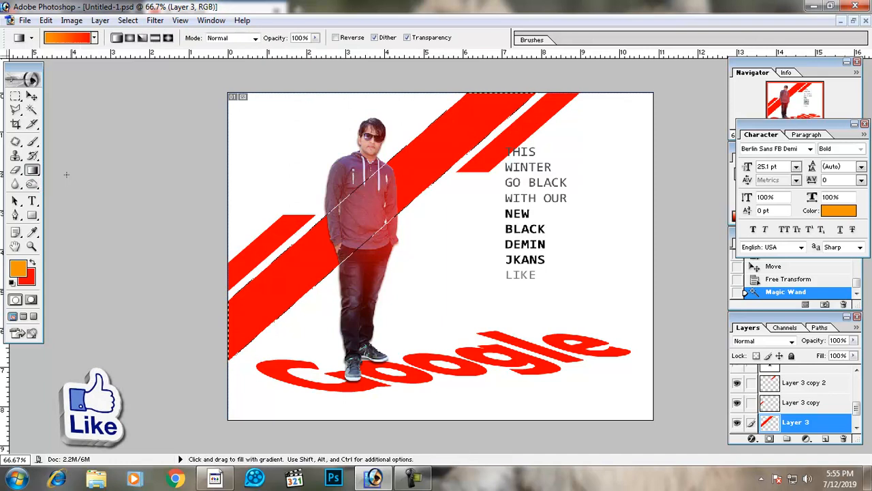
click(94, 38)
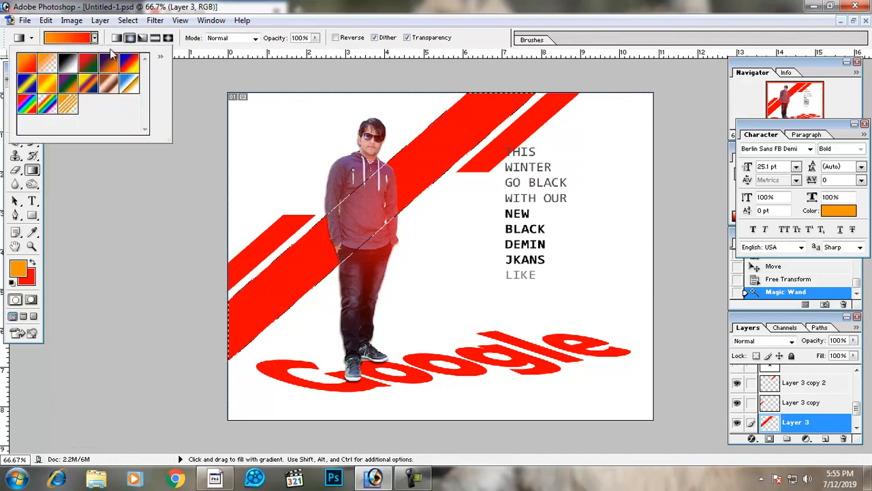
click(130, 38)
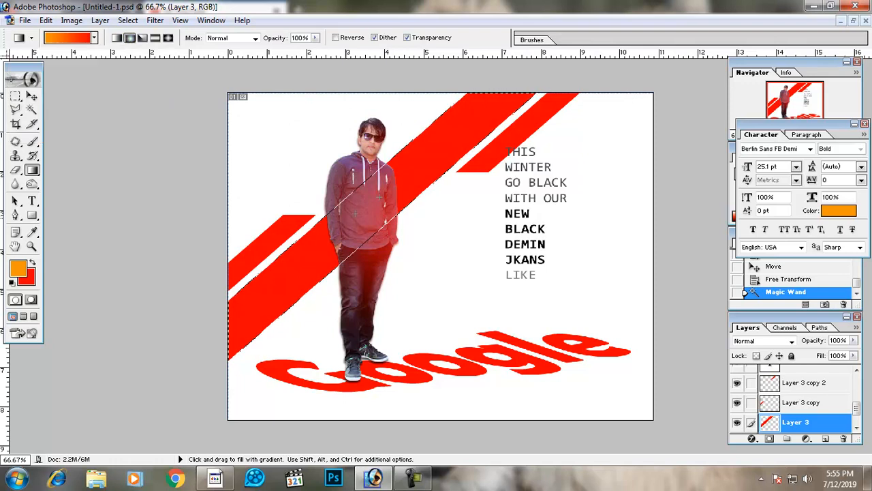
drag(289, 274, 273, 293)
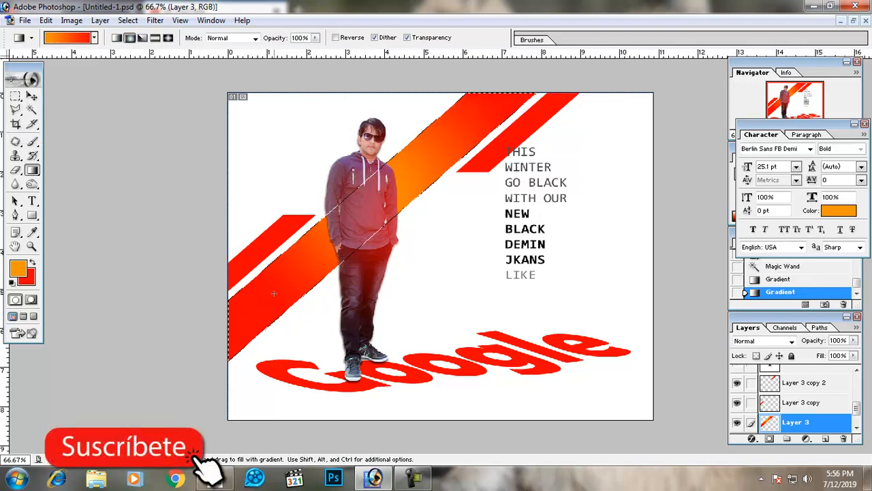
Step: Change the foreground to a redder orange, refill the stripe with the radial gradient from behind the man, and deselect
click(18, 268)
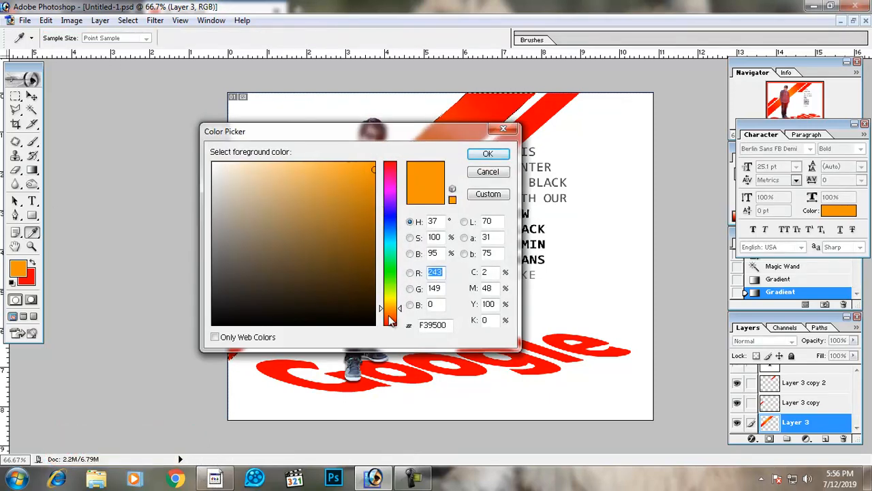
click(389, 315)
click(486, 154)
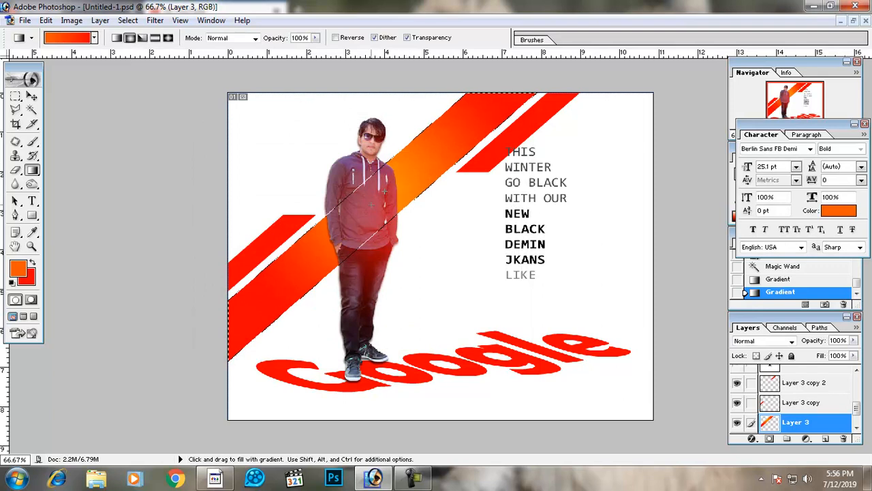
drag(309, 265, 307, 268)
drag(363, 211, 230, 322)
key(v)
key(ctrl+d)
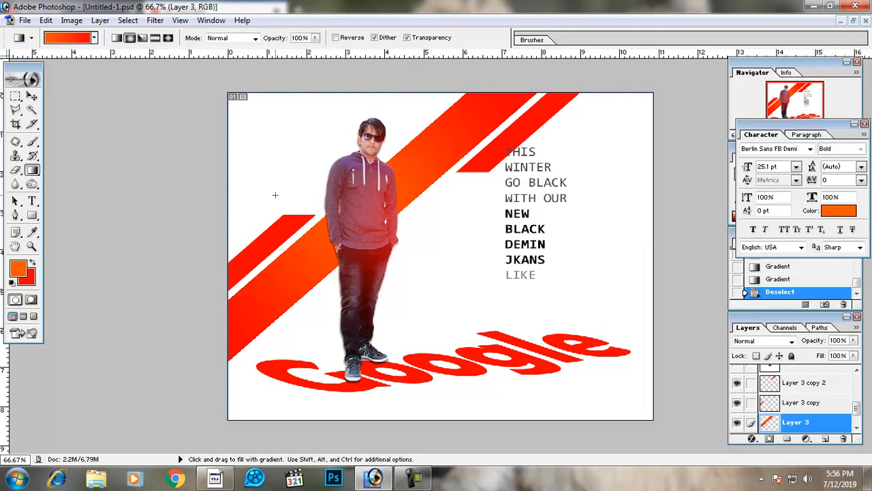
Step: Scale down the red glow and reposition it just beside the man's waist on the slogan side
click(31, 96)
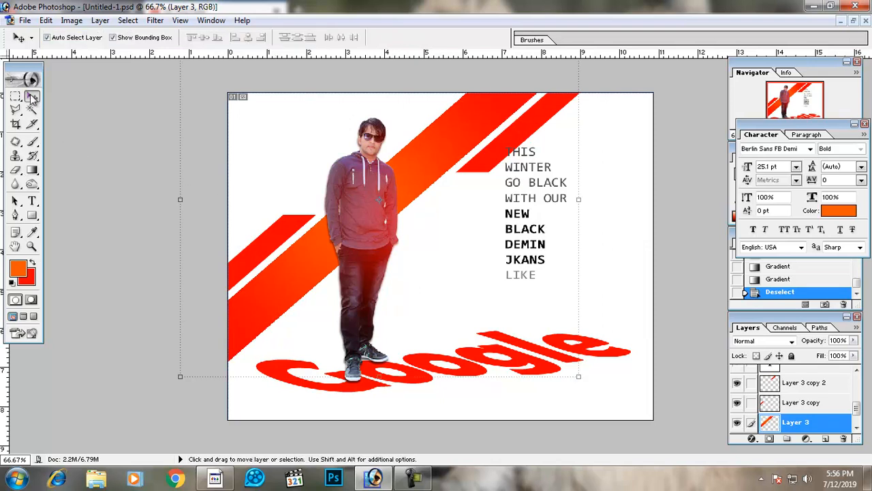
click(627, 220)
click(389, 231)
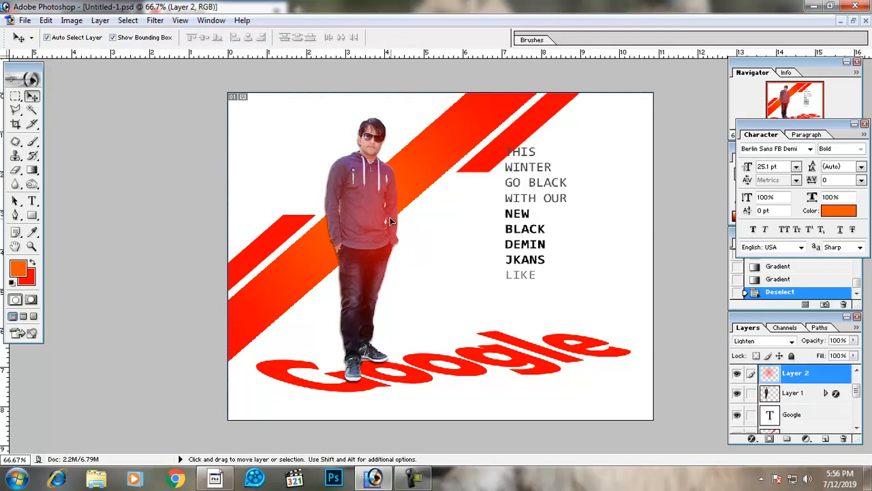
mouse_move(430, 241)
mouse_down()
mouse_move(443, 209)
mouse_move(422, 232)
mouse_up()
key(ctrl+t)
key(Return)
drag(418, 223, 414, 220)
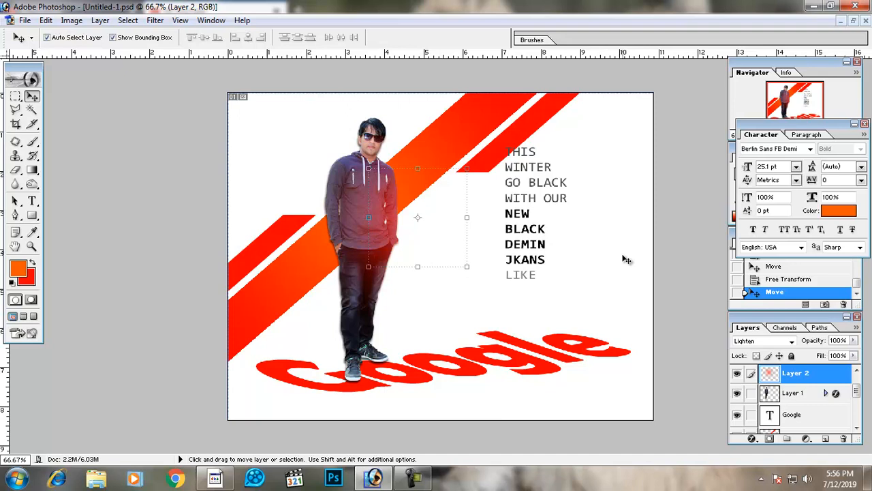
drag(426, 212, 421, 242)
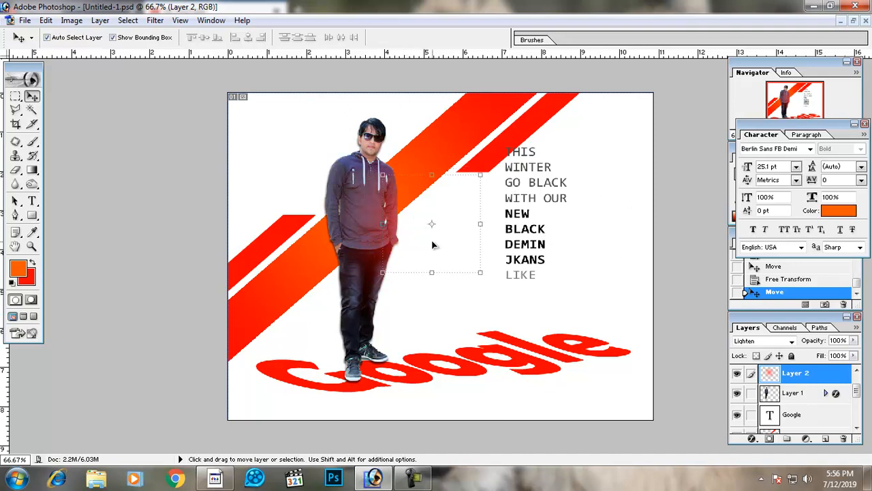
Step: Darken the shadows of the man's layer with Levels by raising the black input level
click(352, 322)
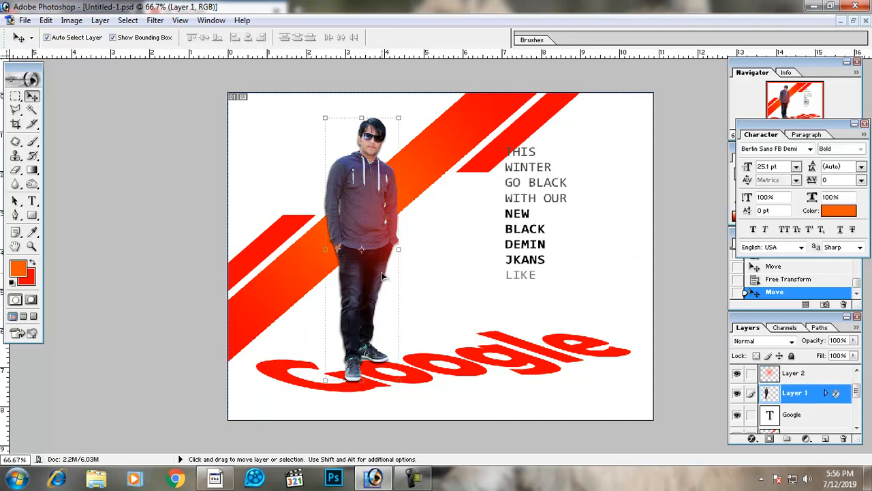
key(ctrl+plus)
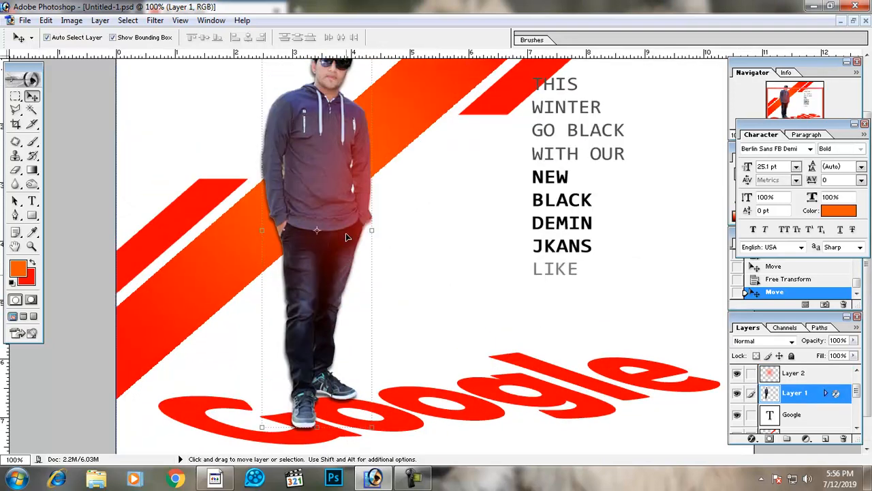
key(ctrl+l)
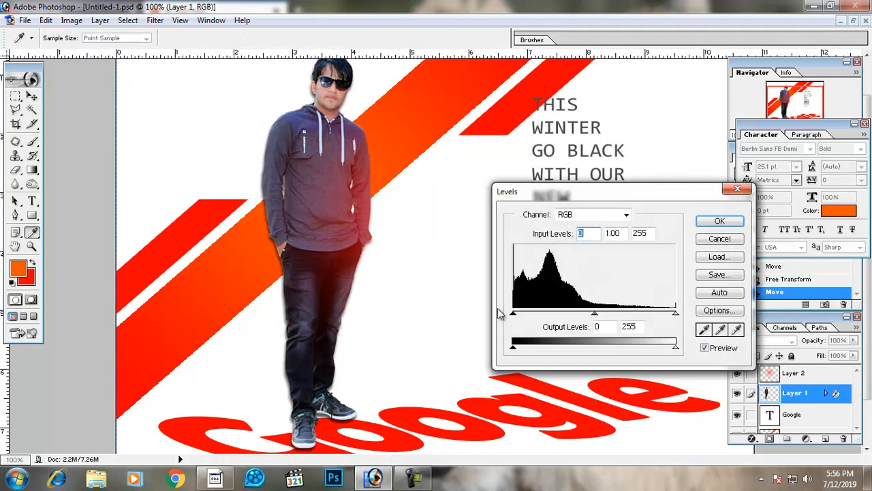
drag(521, 315, 533, 315)
key(Return)
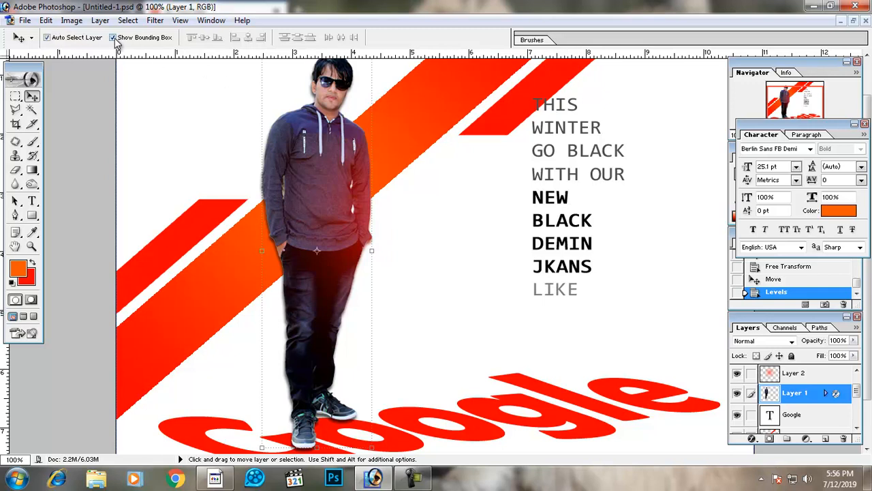
Step: Brighten the man's layer with Curves, pulling in the white point and adding a midtone point at input 118, output 146
click(72, 21)
mouse_move(148, 63)
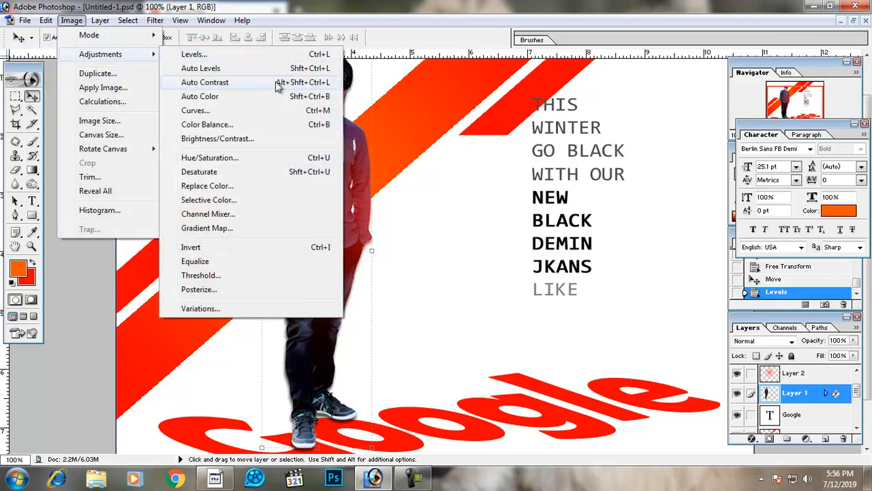
click(287, 110)
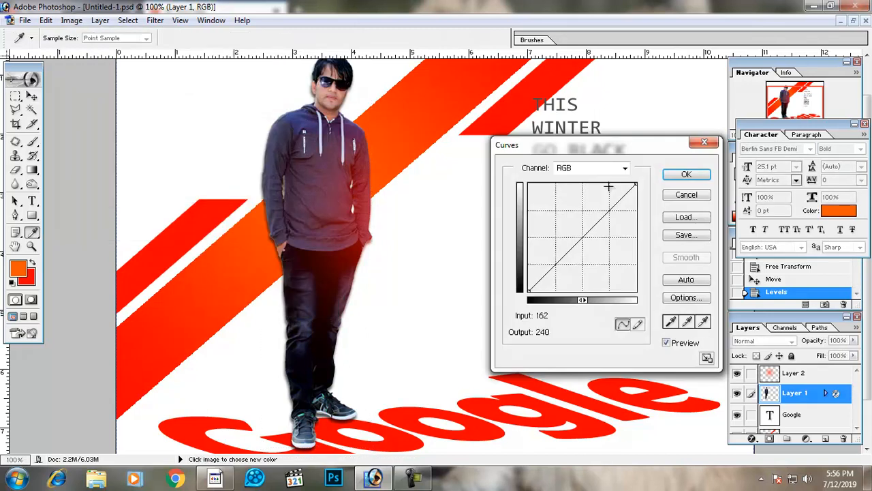
drag(633, 184, 626, 184)
click(579, 228)
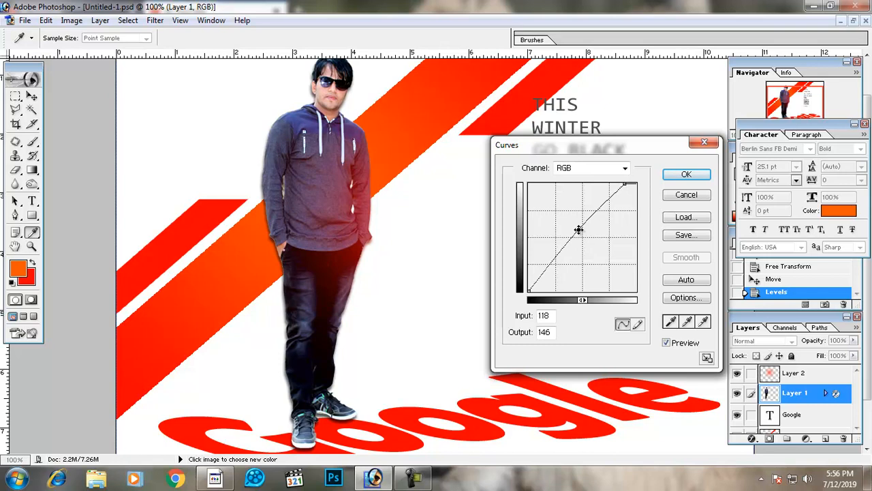
click(686, 174)
key(ctrl+minus)
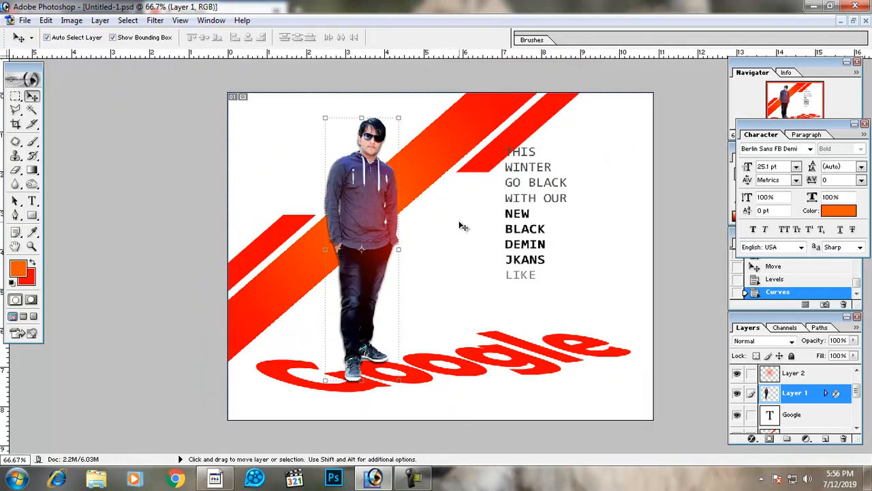
Step: Duplicate the thin stripe beside the man, rotate the copy and leave only its tip in the canvas's upper-left corner
click(279, 237)
alt+shift+drag(267, 240, 267, 176)
shift+drag(323, 150, 331, 199)
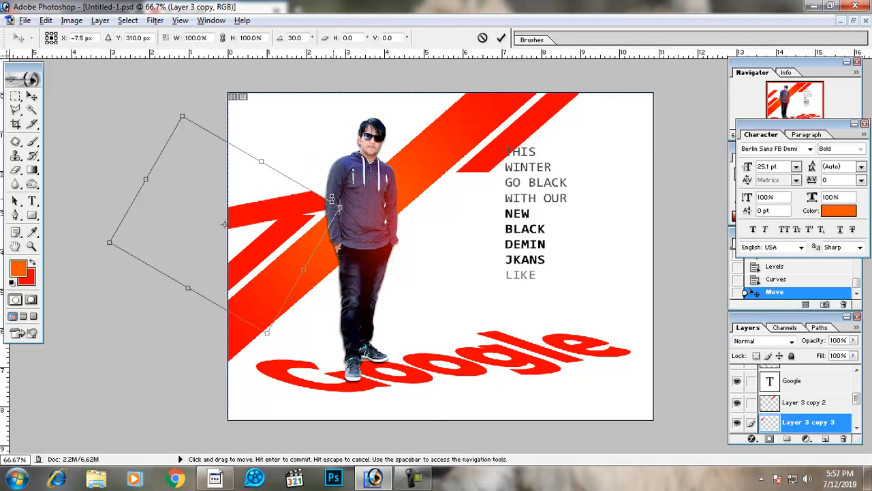
key(Return)
drag(280, 216, 185, 101)
key(ctrl+t)
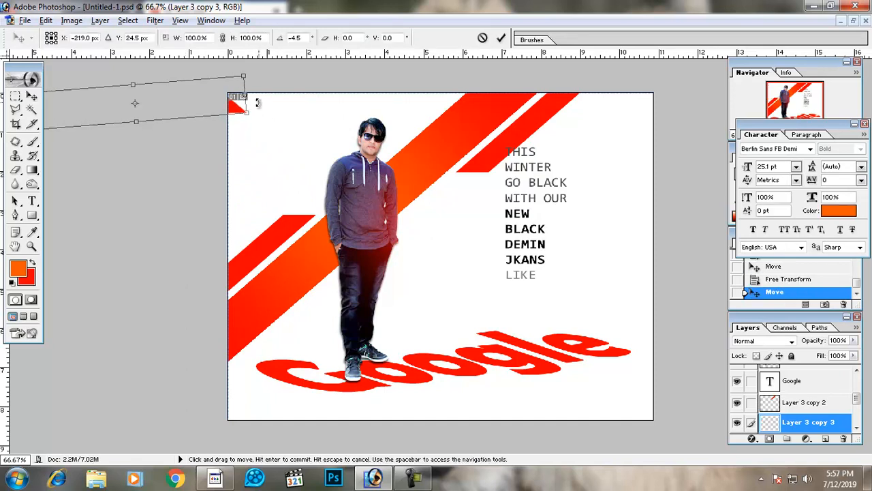
key(Return)
click(298, 136)
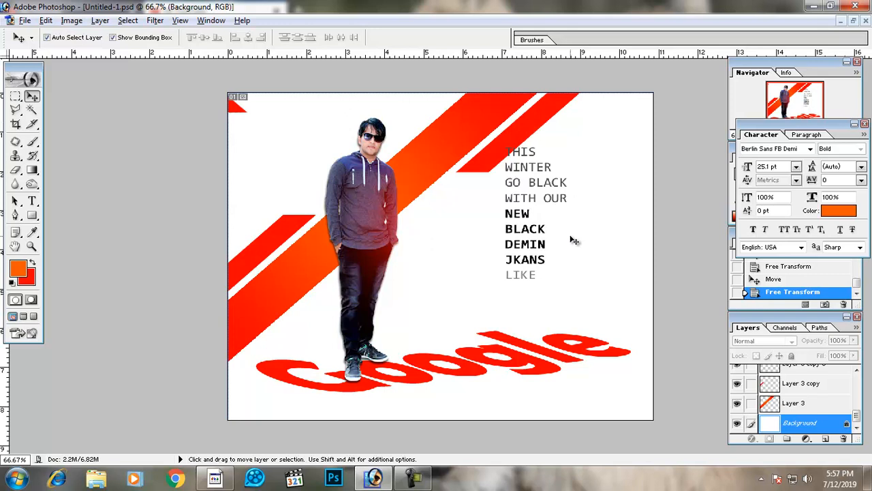
Step: Move the slogan text clear of the diagonal stripes and scale it up slightly
click(530, 233)
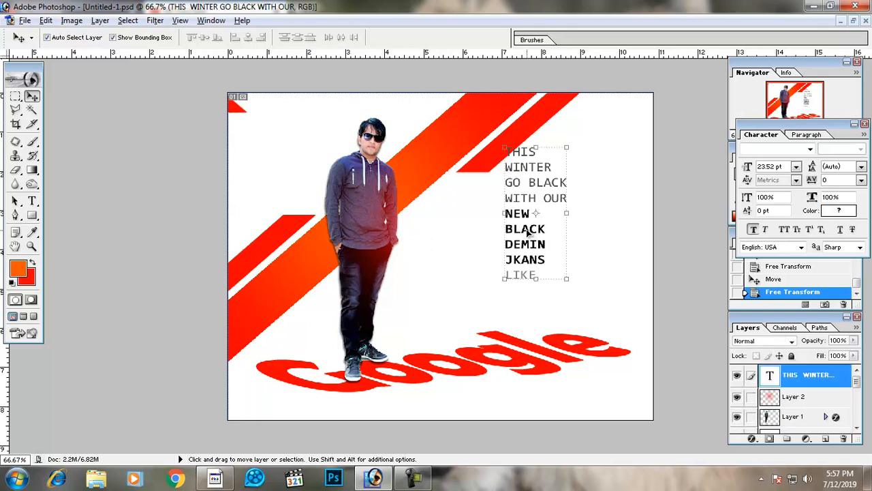
drag(530, 230, 539, 247)
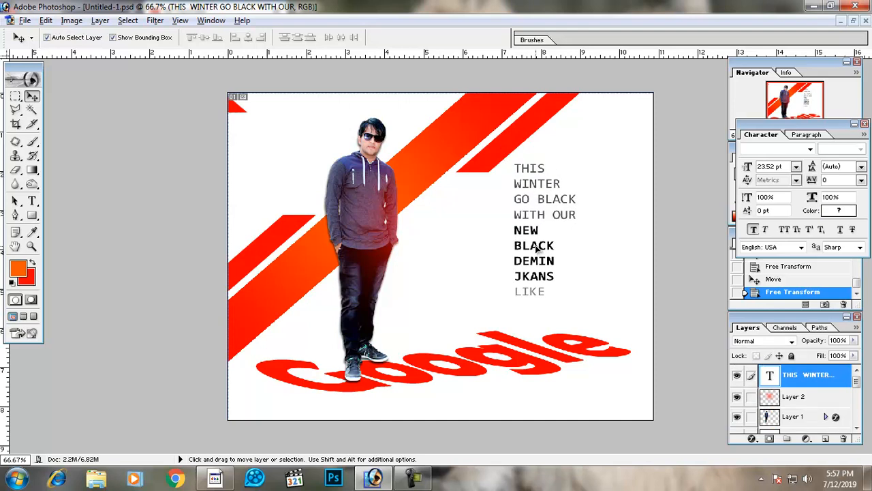
drag(577, 297, 586, 309)
double_click(532, 255)
drag(534, 254, 540, 257)
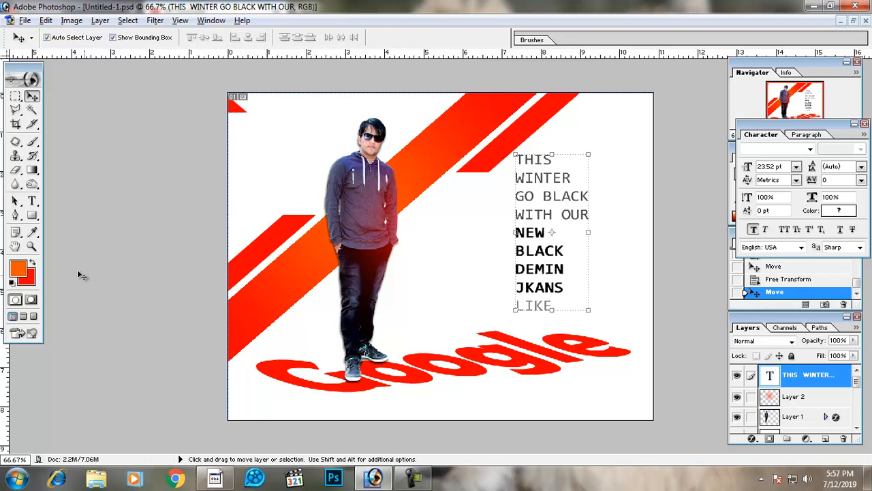
Step: Add the bold orange text "BUY NOW ON" beneath the end of the Google text
click(32, 201)
click(486, 390)
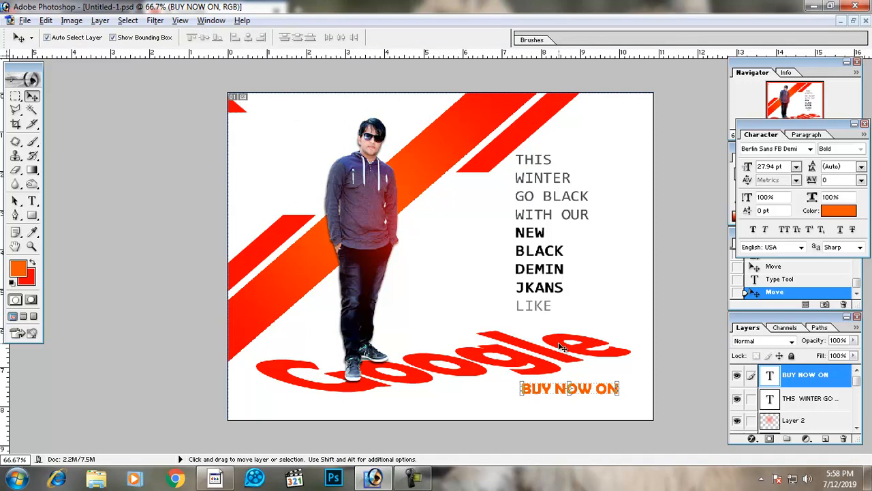
Step: Duplicate the man's layer and place the copy between him and the slogan text
click(354, 225)
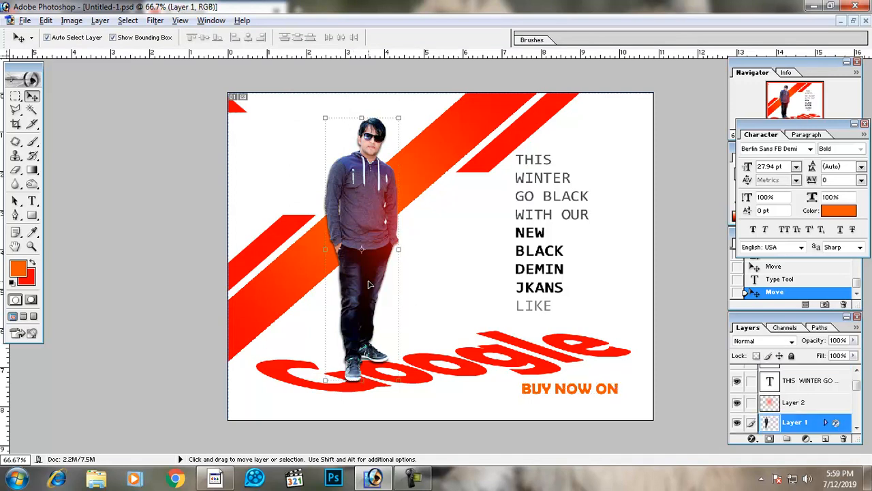
key(ctrl+j)
drag(371, 285, 454, 293)
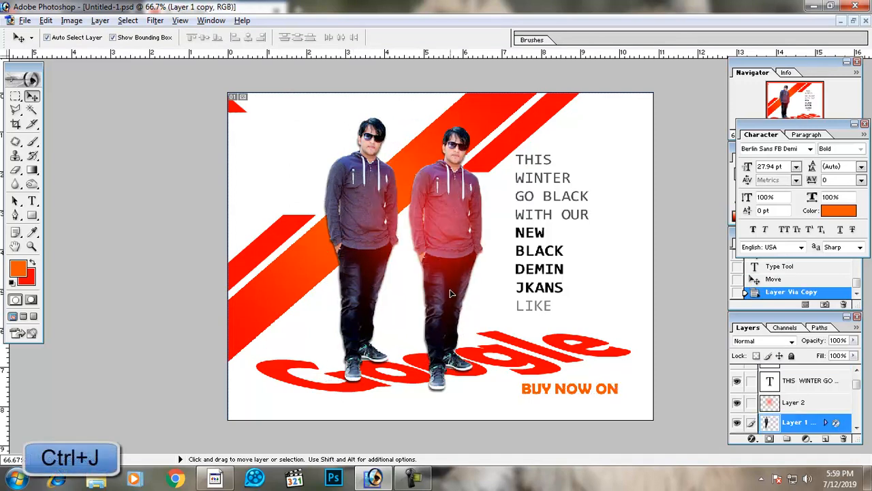
Step: Adjust the drop shadow of the man's copy and nudge the copy slightly
double_click(845, 423)
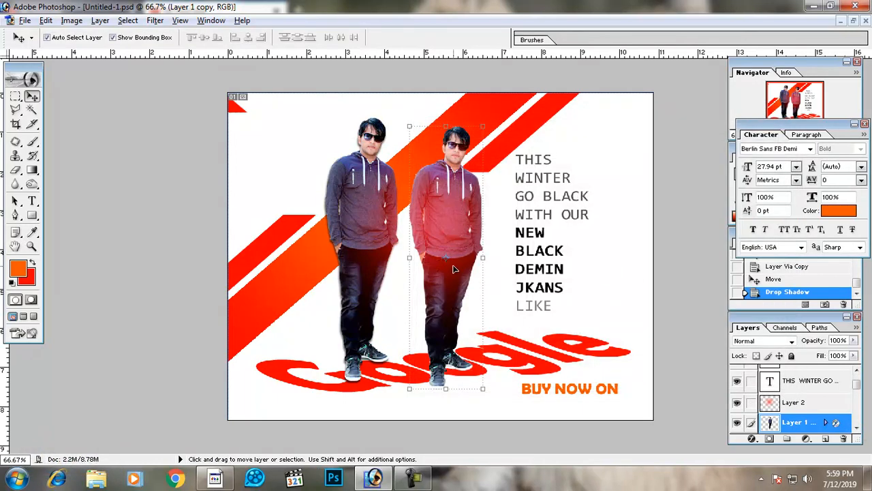
click(449, 259)
click(447, 318)
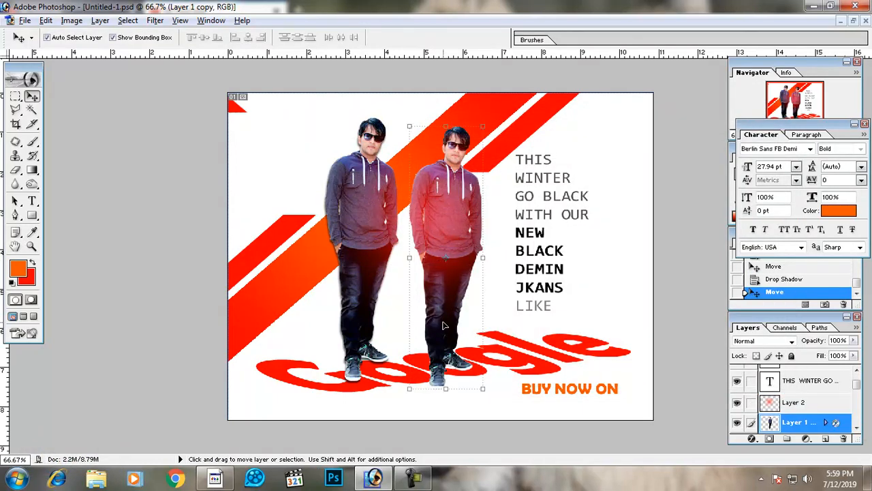
Step: Turn the man's copy into a black silhouette by lowering its lightness to the minimum with Hue/Saturation
key(ctrl+u)
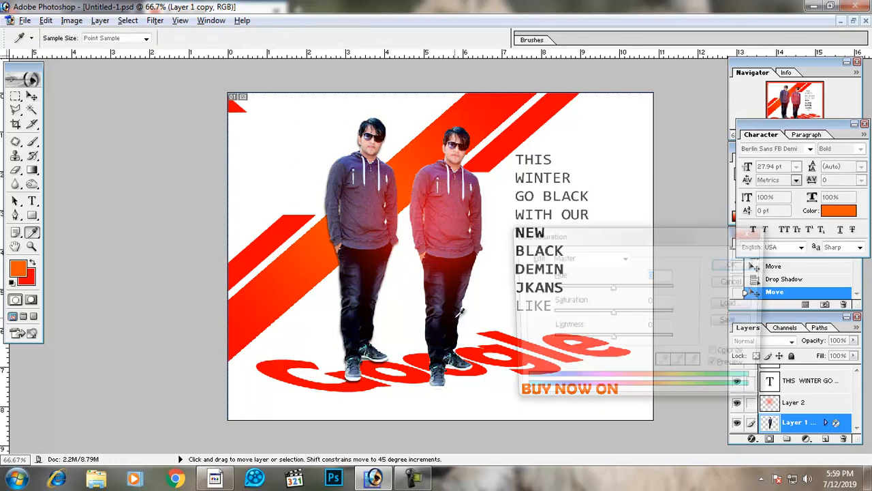
drag(612, 344, 514, 351)
click(735, 266)
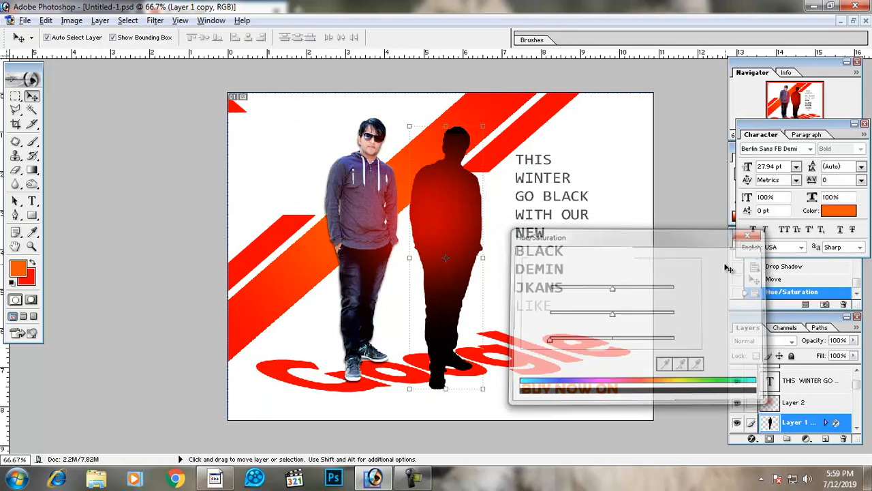
Step: Try to distort the black silhouette down towards the end of the Google text, and undo the transform
drag(483, 129, 661, 335)
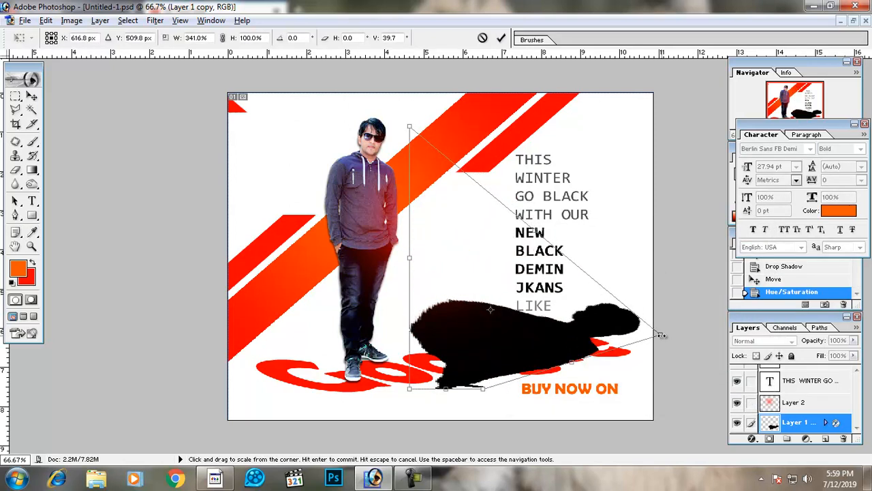
key(Return)
key(ctrl+z)
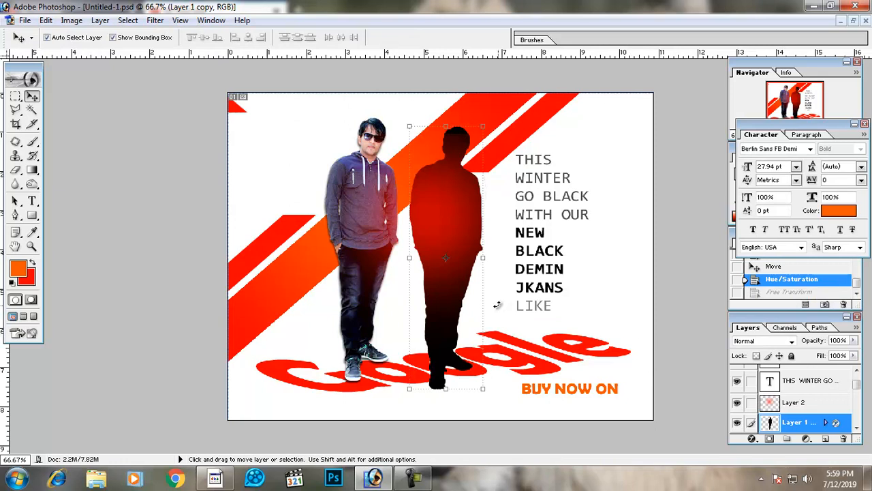
Step: Flip the silhouette horizontally and lay it flat along the Google text as a shadow starting at the man's feet
key(ctrl+t)
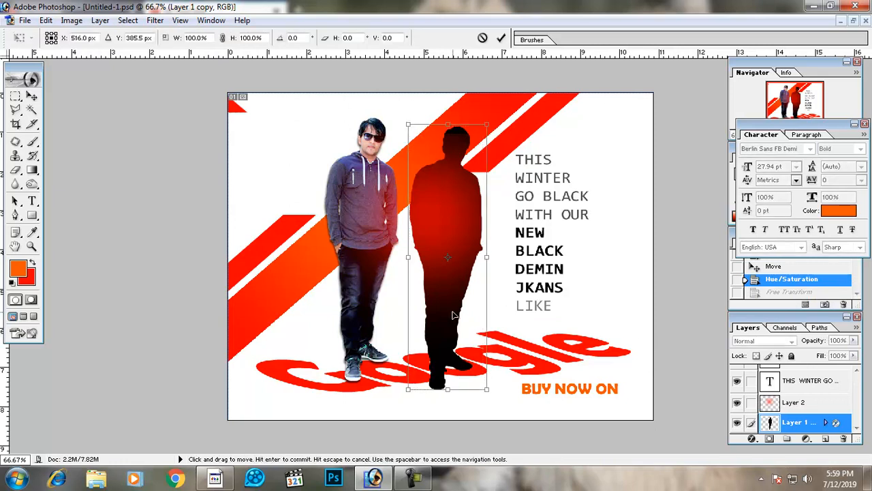
right_click(454, 312)
click(507, 292)
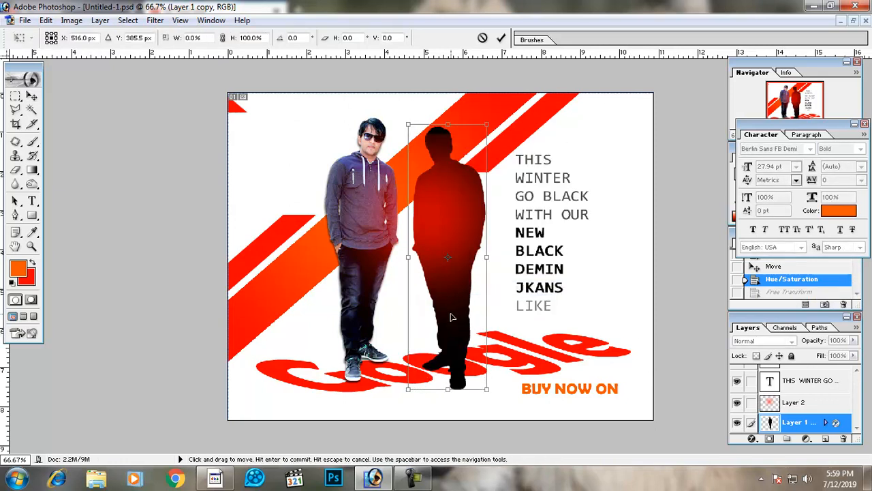
key(Return)
drag(499, 134, 525, 388)
key(Return)
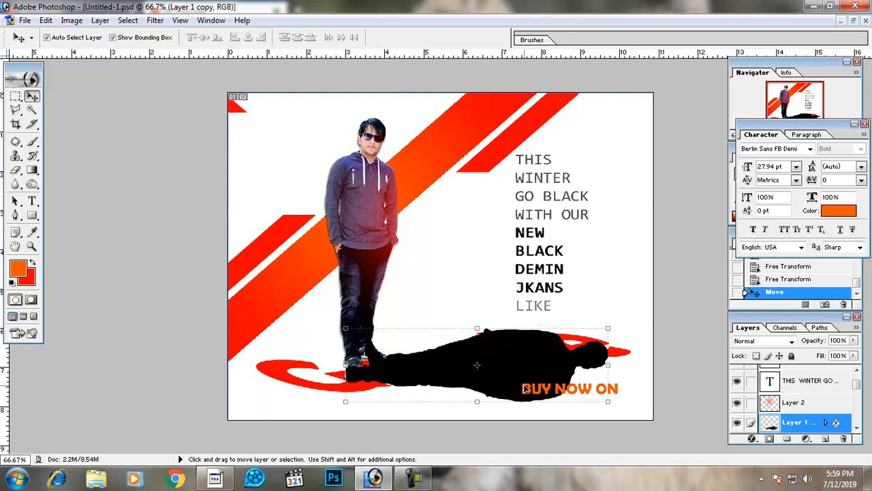
Step: Fade the shadow's far end by clearing a rectangular selection feathered by 250 pixels twice, and deselect
click(15, 96)
key(ctrl+alt+d)
drag(434, 285, 681, 423)
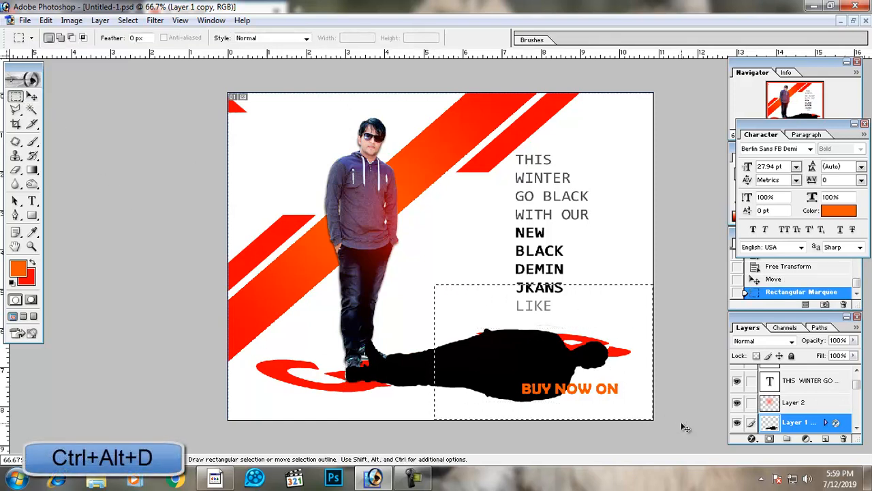
key(ctrl+alt+d)
text(250)
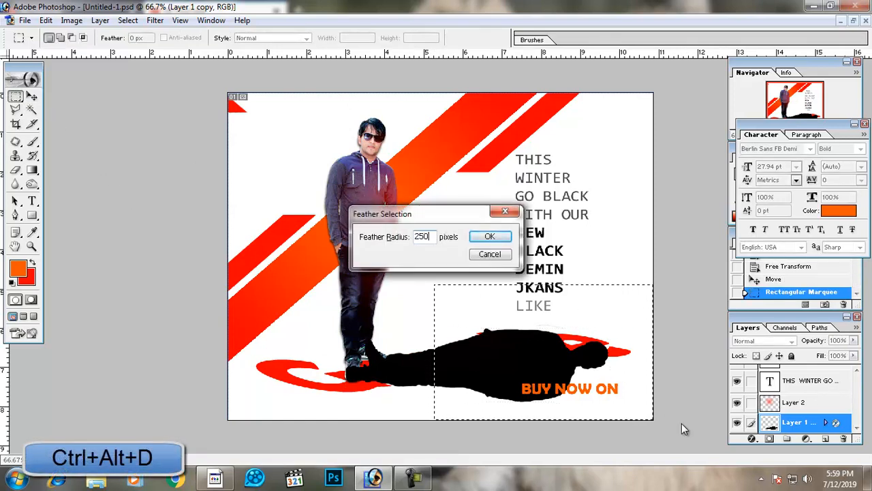
key(Return)
key(Delete)
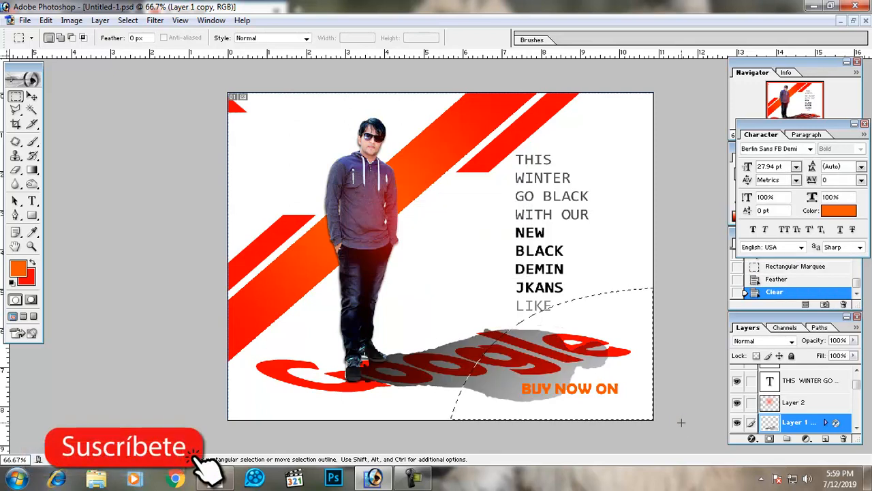
key(Delete)
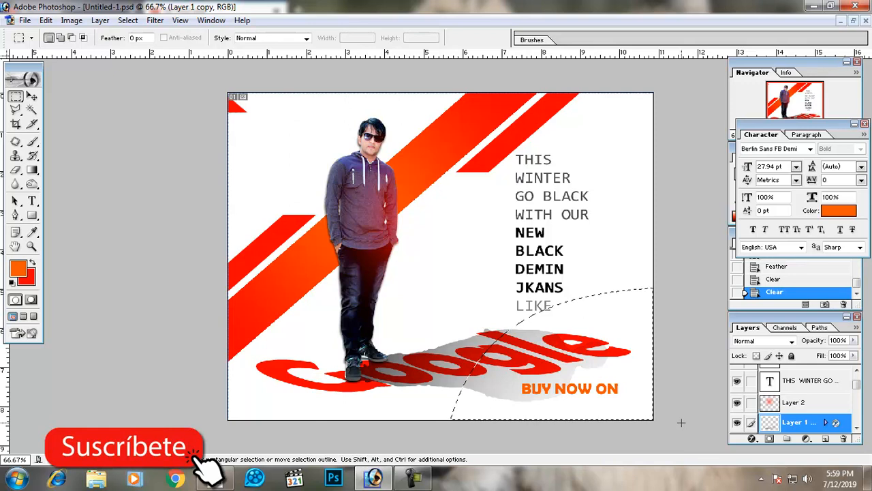
key(ctrl+d)
Step: Soften the shadow layer with a Gaussian Blur of 9.5 pixels radius
click(32, 97)
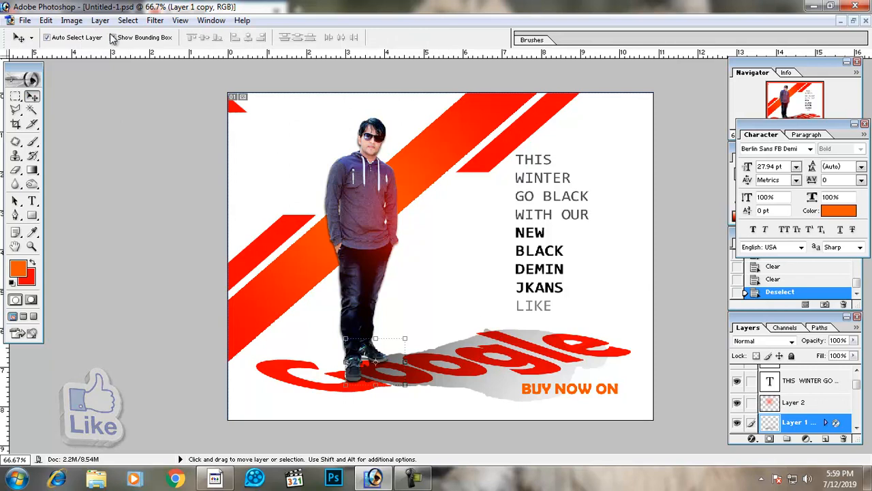
click(155, 20)
mouse_move(178, 116)
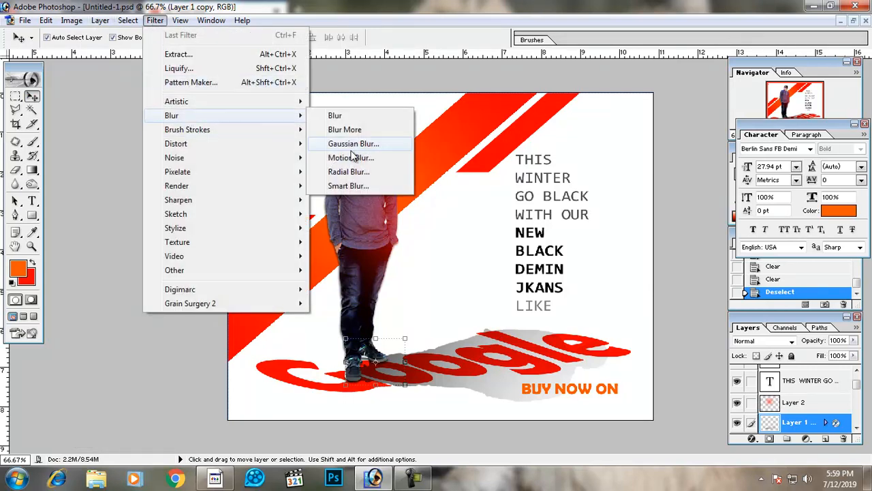
click(349, 143)
mouse_move(245, 257)
mouse_down()
mouse_move(310, 263)
mouse_move(257, 261)
mouse_up()
click(278, 259)
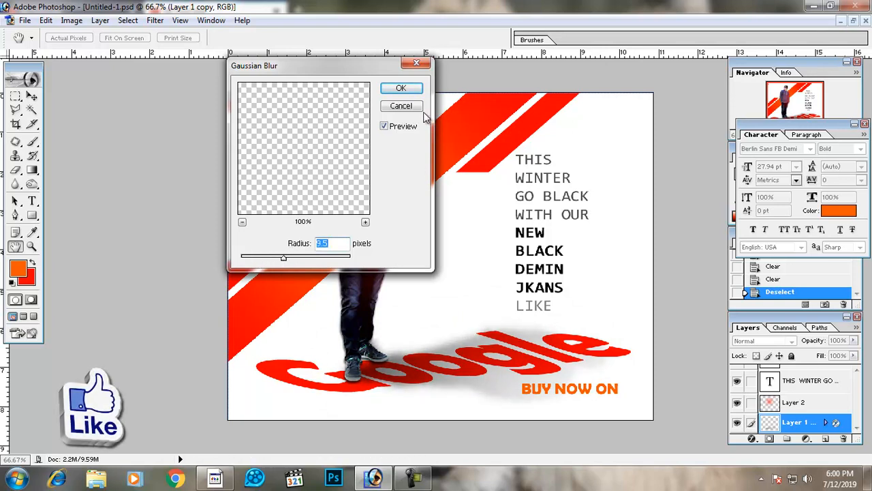
click(400, 88)
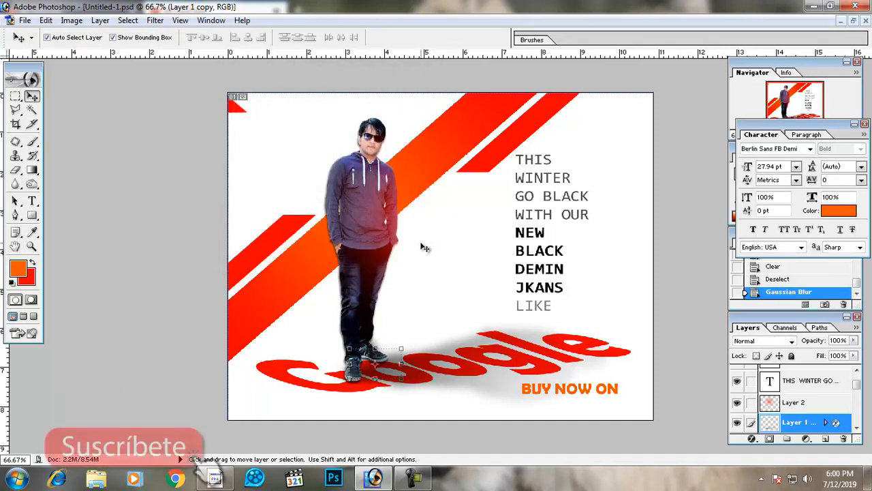
Step: Send the shadow layer one level back behind the man's layer and compare the image with it hidden and shown
key(ctrl+bracketleft)
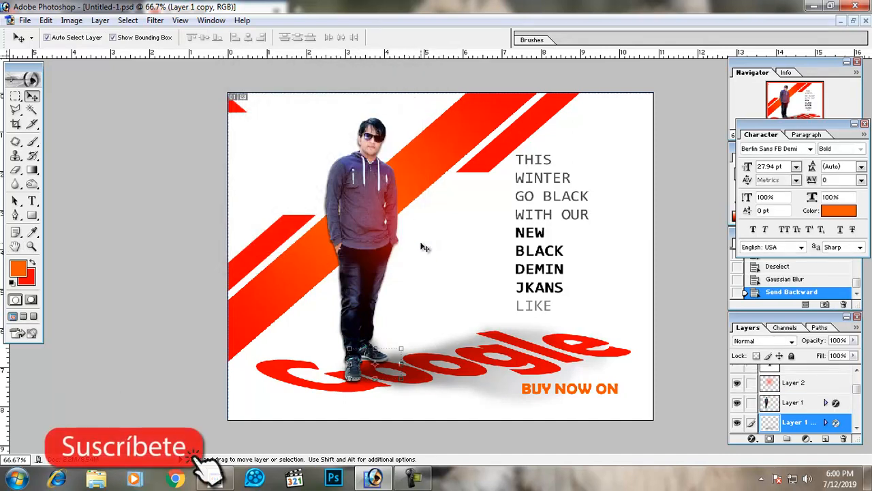
click(736, 423)
click(736, 424)
click(736, 424)
click(736, 423)
click(430, 279)
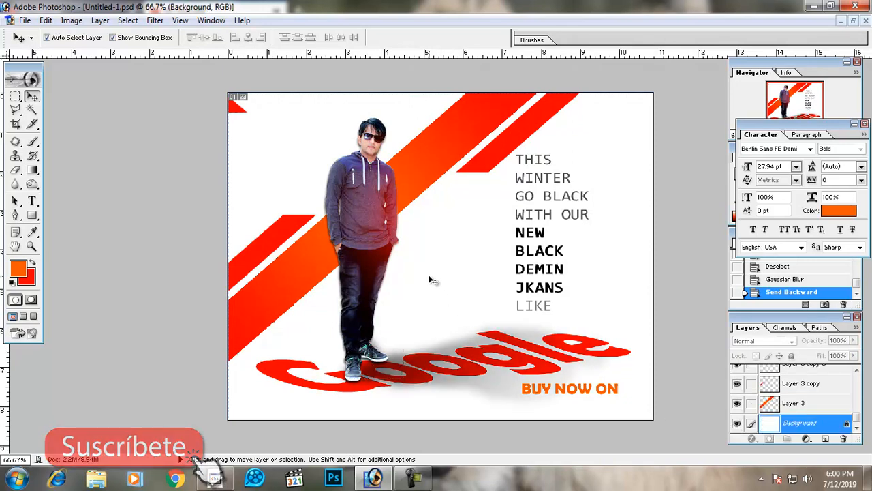